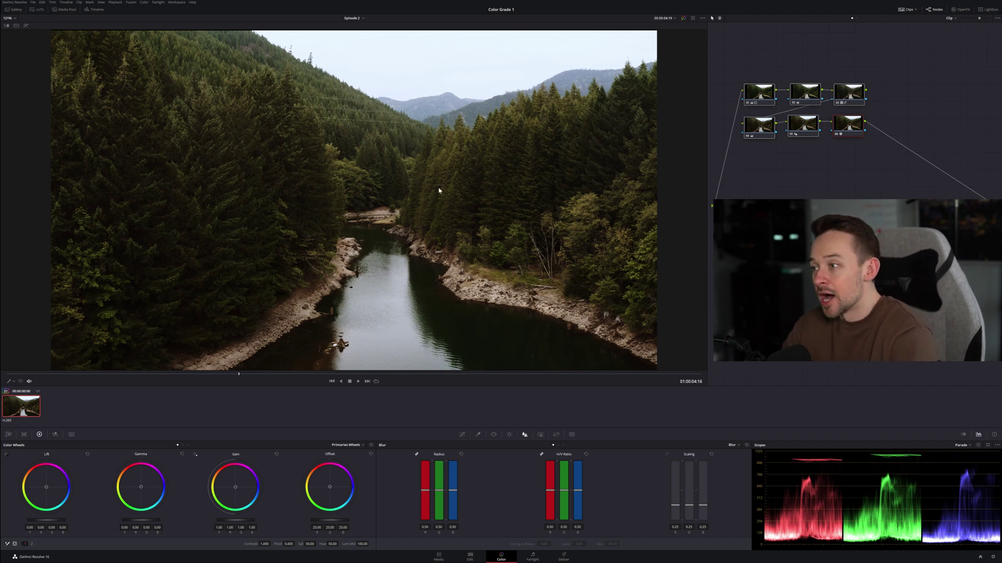
# Compare the existing grade off and on, then delete all of its nodes.
pyautogui.scroll(-3, 438, 197)
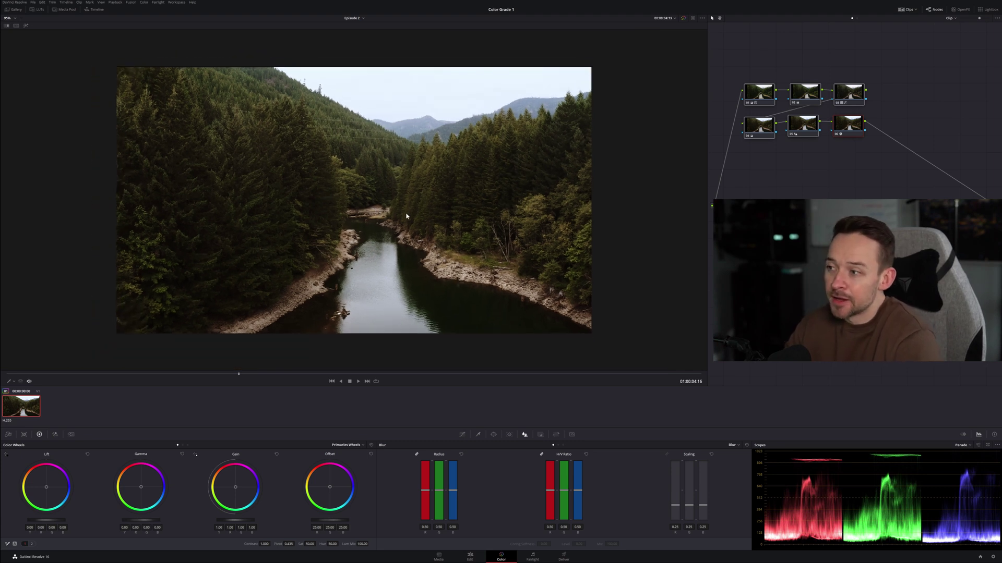
pyautogui.scroll(1, 455, 234)
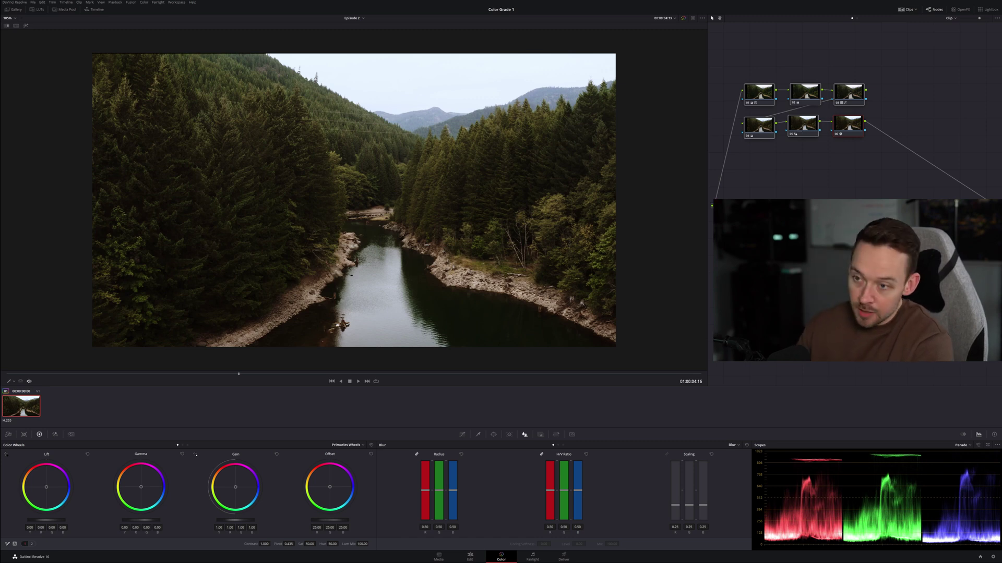
pyautogui.hotkey('alt', 'd')
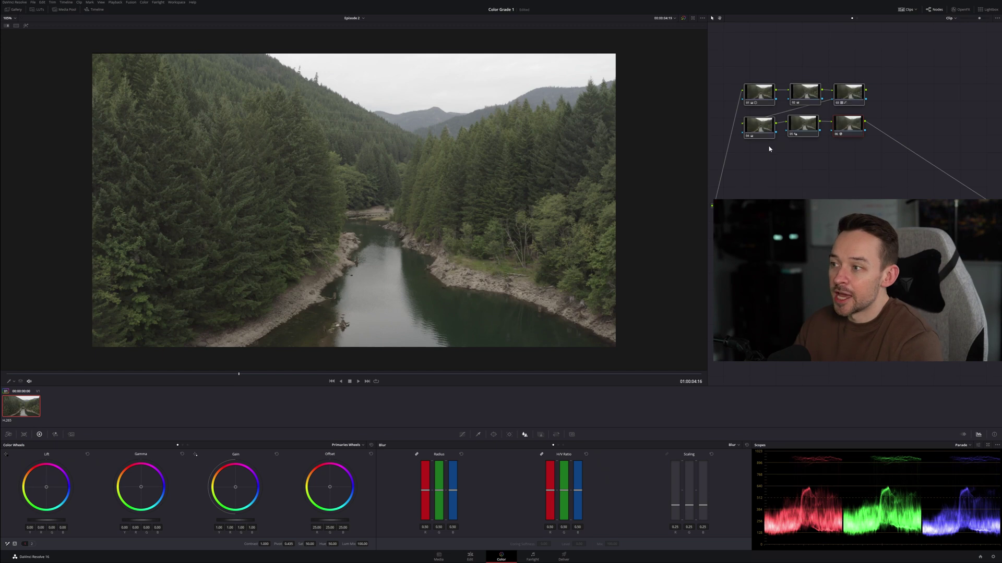
pyautogui.hotkey('alt', 'd')
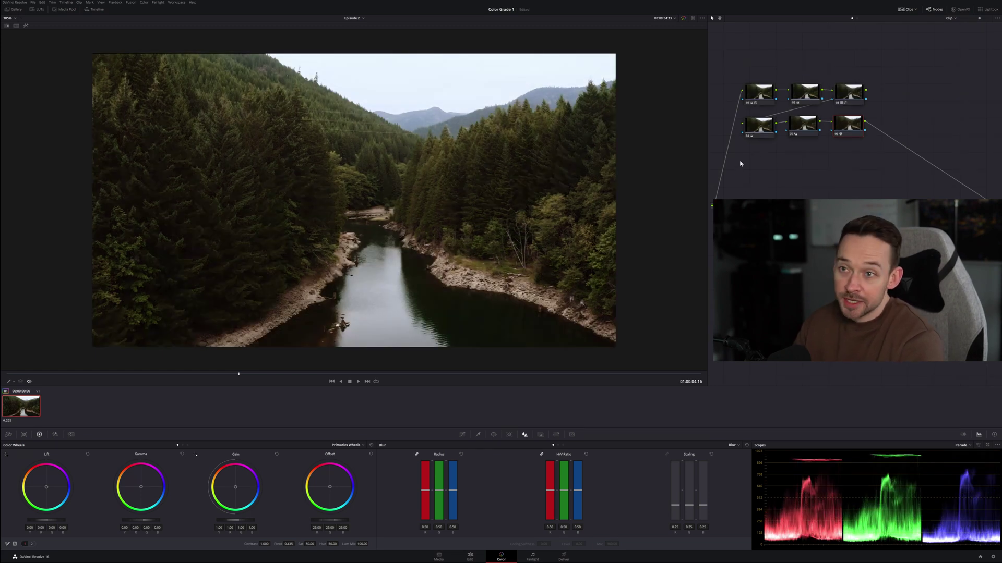
pyautogui.moveTo(744, 161); pyautogui.dragTo(926, 83)
pyautogui.press('Delete')
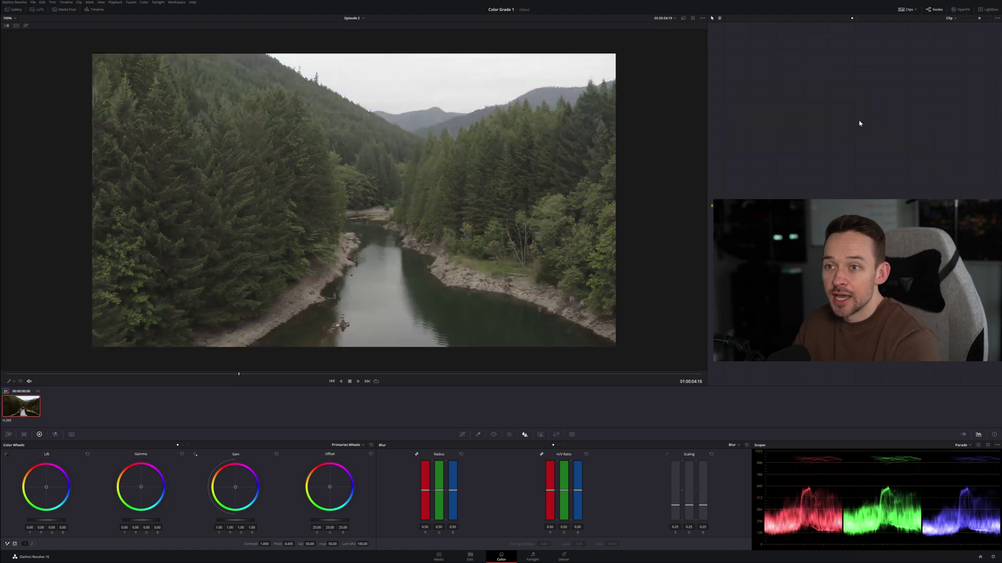
# Add six serial nodes with Alt+S, arrange them in two rows of three, and start labelling node 01.
pyautogui.hotkey('alt', 's')
pyautogui.hotkey('alt', 's')
pyautogui.hotkey('alt', 's')
pyautogui.hotkey('alt', 's')
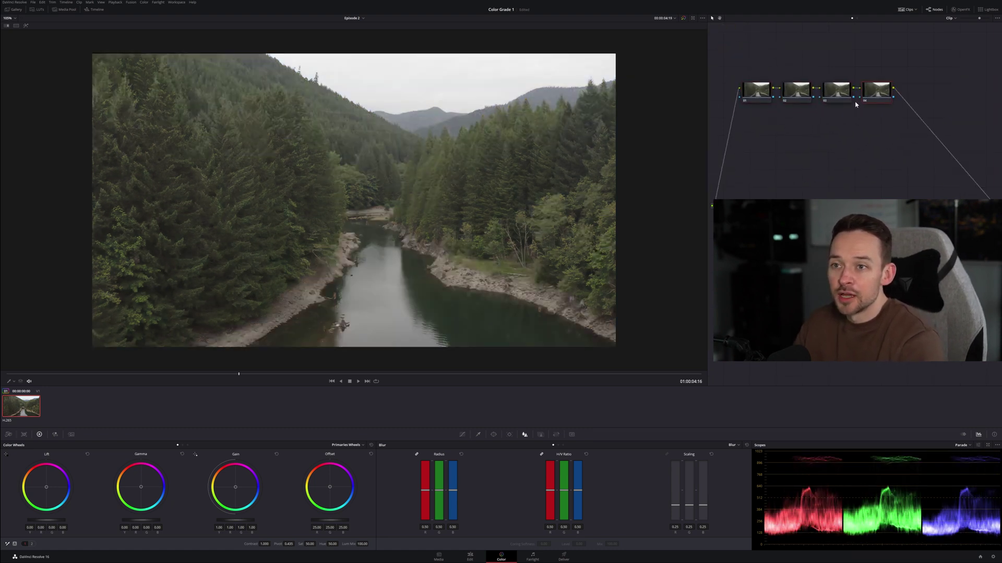
pyautogui.moveTo(870, 94); pyautogui.dragTo(761, 131)
pyautogui.hotkey('alt', 's')
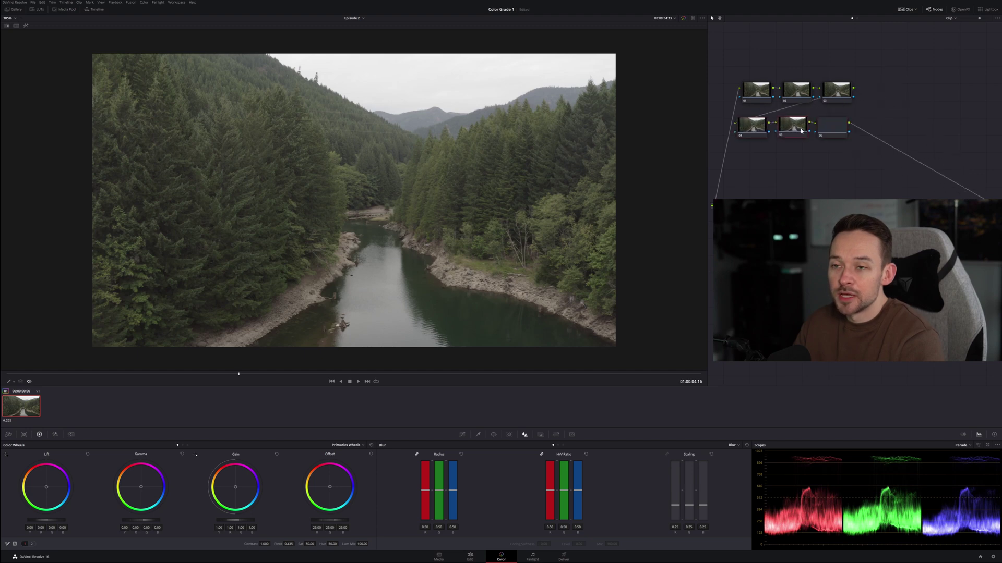
pyautogui.hotkey('alt', 's')
pyautogui.moveTo(751, 126); pyautogui.dragTo(795, 138)
pyautogui.moveTo(764, 106); pyautogui.dragTo(755, 107)
pyautogui.rightClick(751, 91)
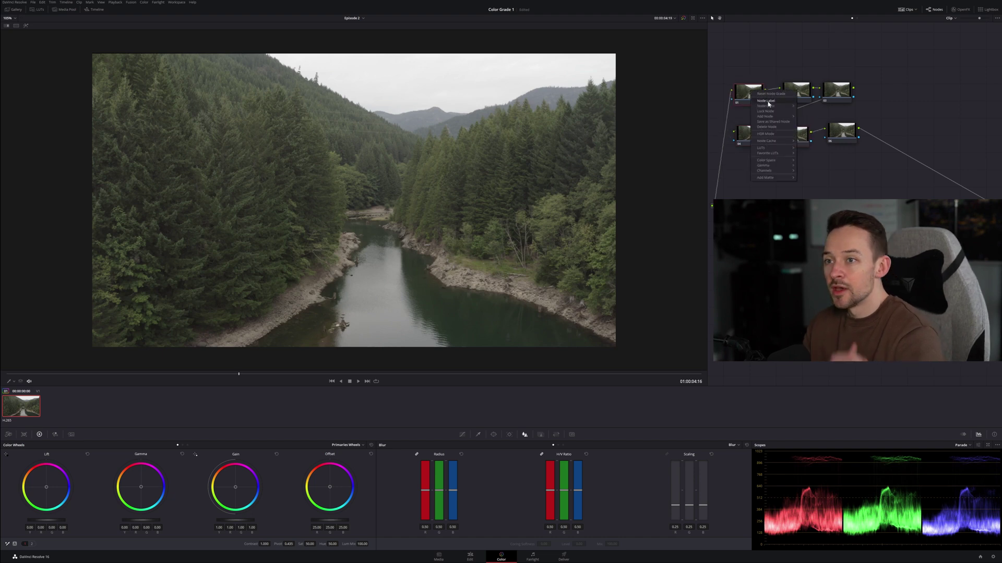
pyautogui.click(768, 102)
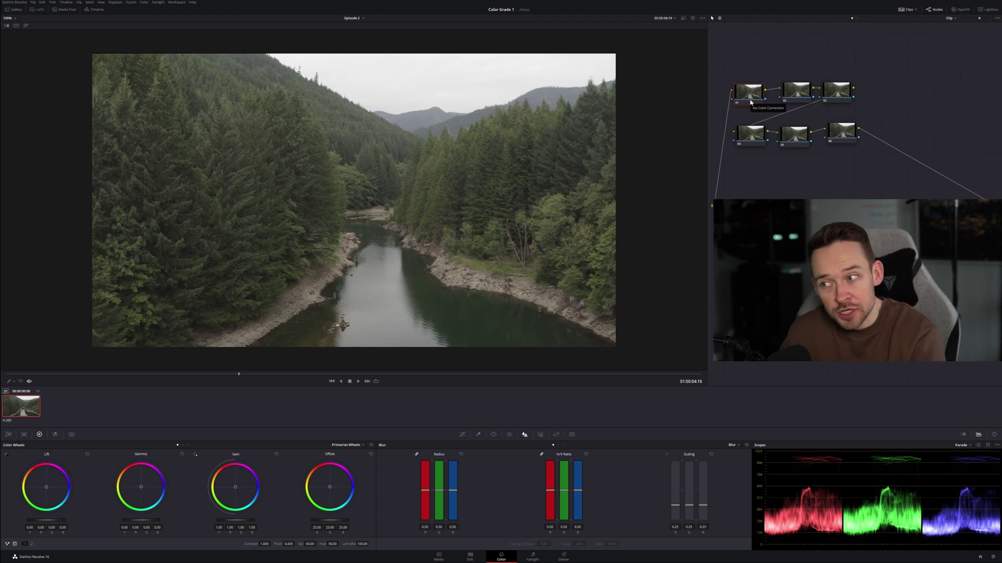
# Zoom into the viewer to inspect the river footage up close, then zoom back out.
pyautogui.scroll(8, 313, 219)
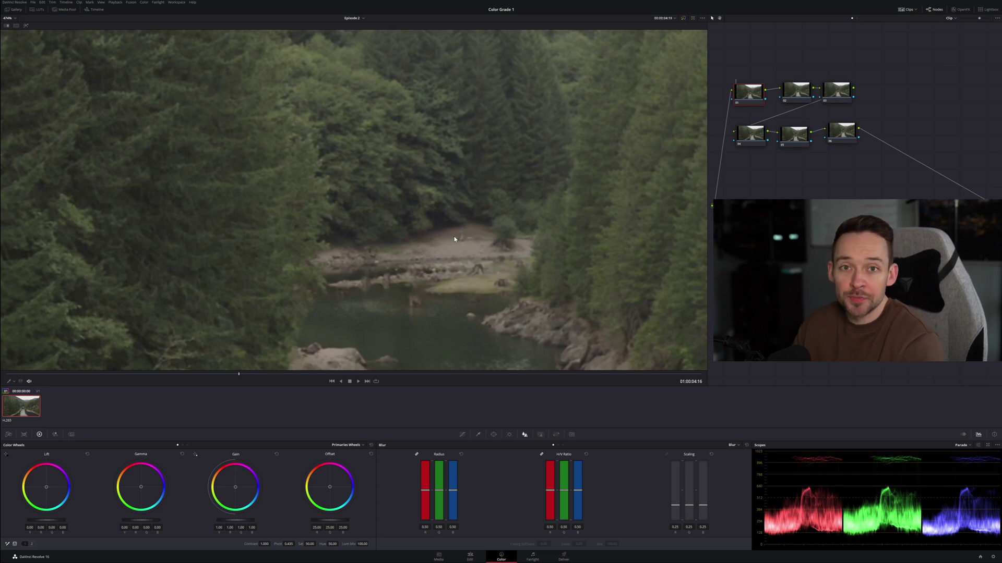
pyautogui.scroll(-6, 487, 218)
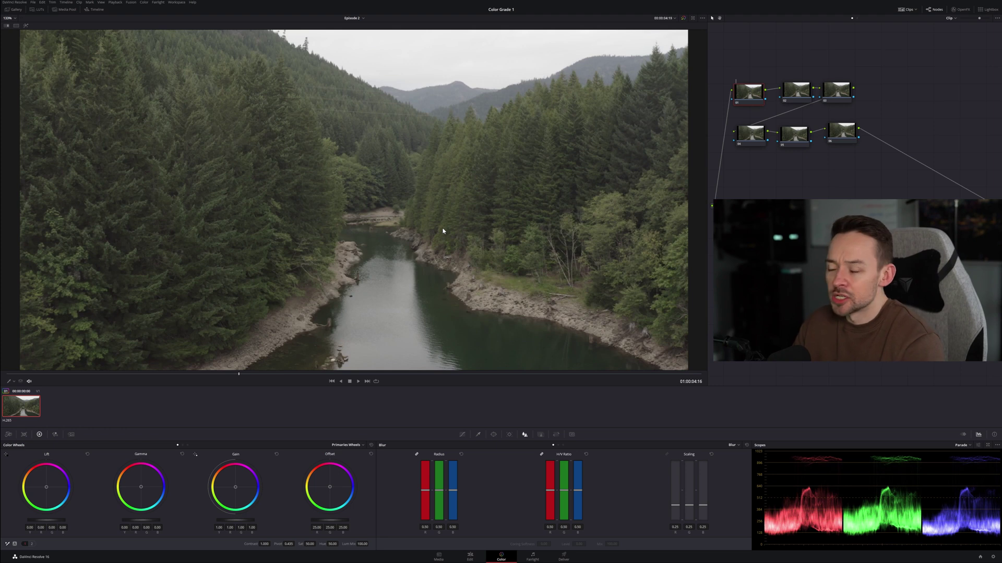
pyautogui.scroll(-1, 445, 231)
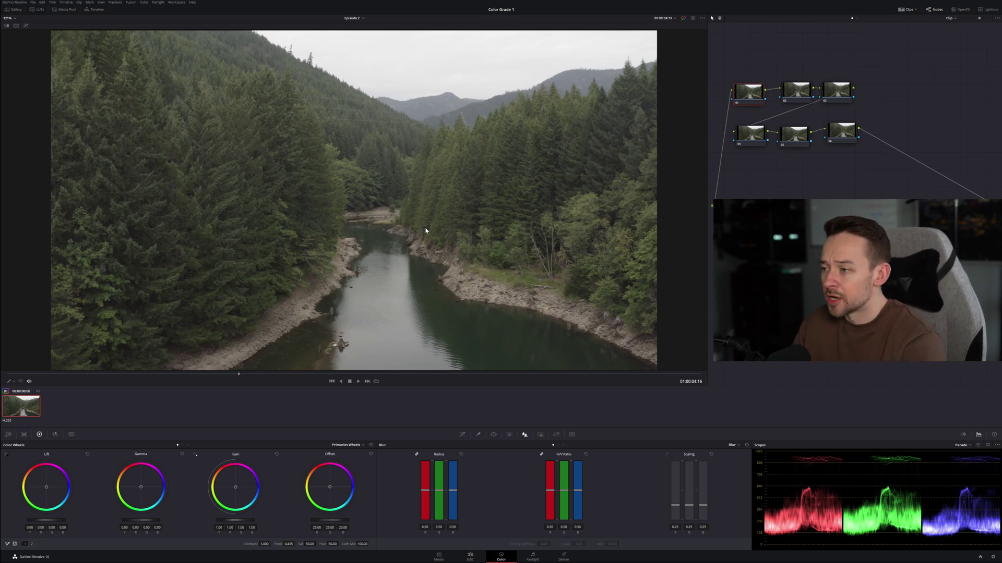
pyautogui.scroll(-3, 476, 193)
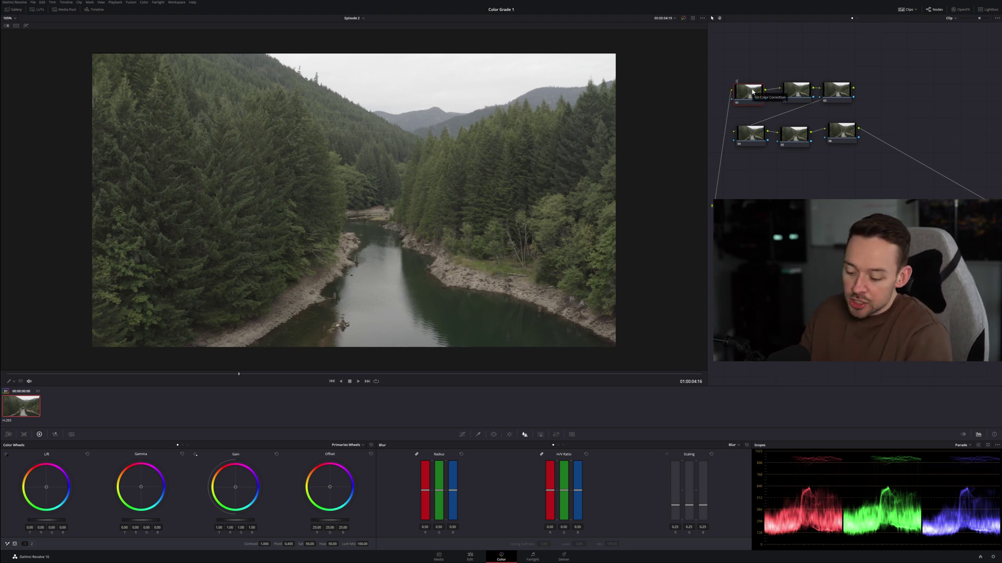
# Label node 02 WB and tidy the node positions.
pyautogui.click(797, 89)
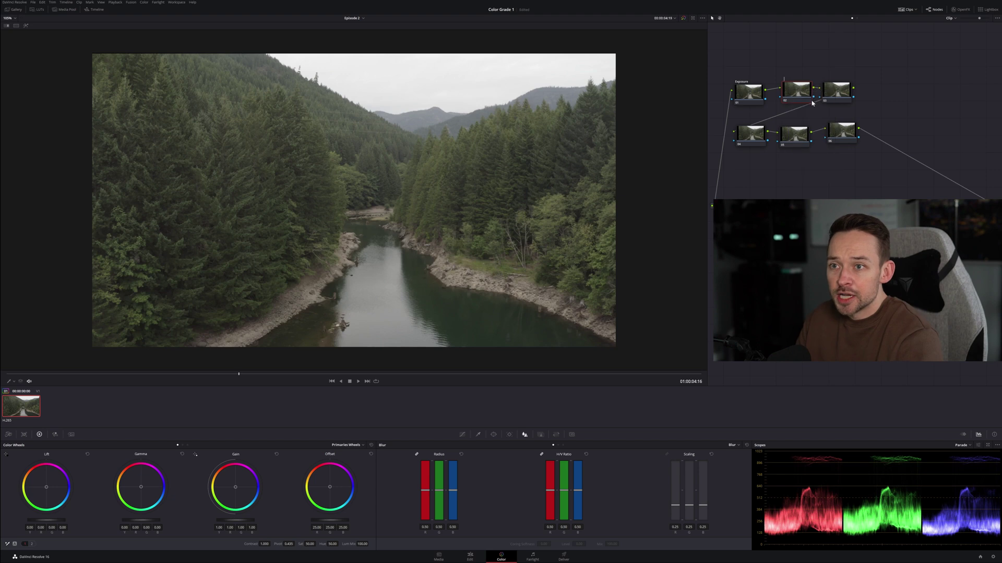
pyautogui.click(792, 93)
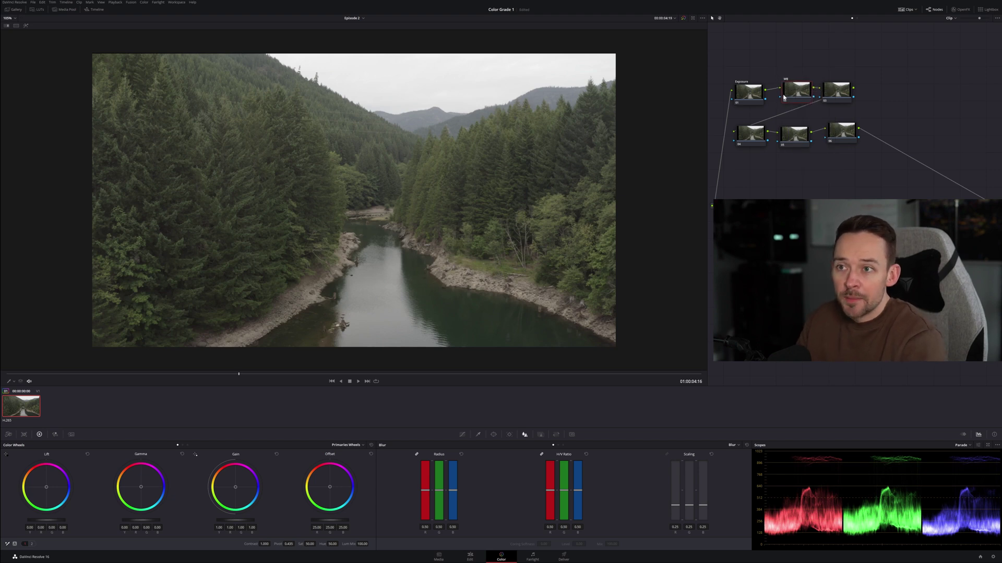
pyautogui.moveTo(784, 97); pyautogui.dragTo(777, 97)
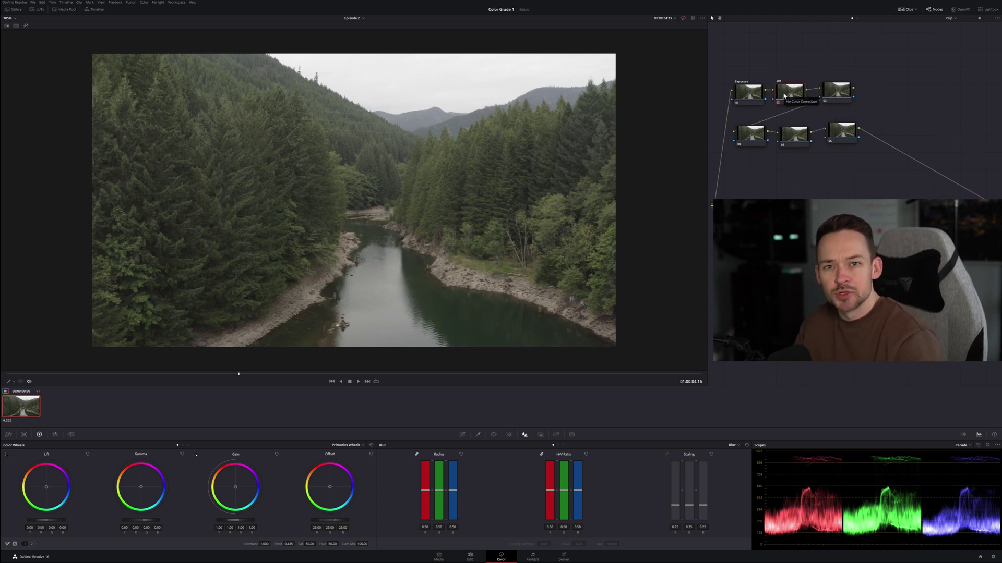
pyautogui.moveTo(841, 131); pyautogui.dragTo(838, 136)
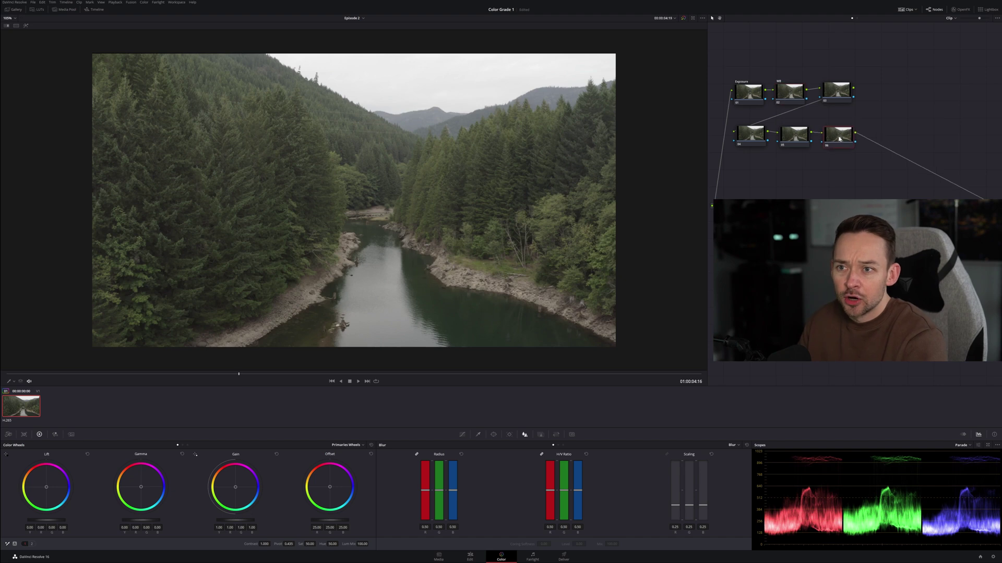
# Label node 03 Color and node 04 Look.
pyautogui.rightClick(835, 95)
pyautogui.click(862, 104)
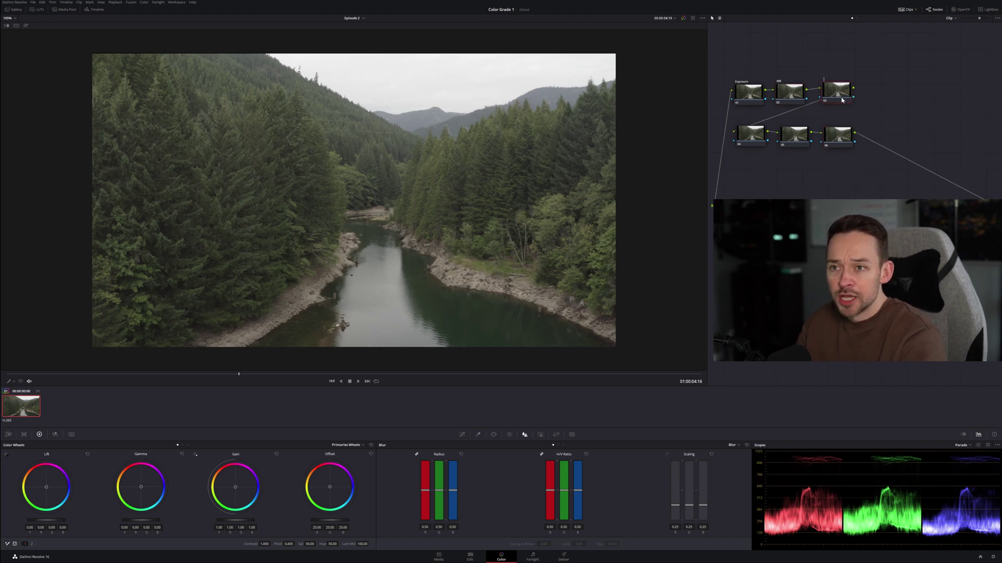
pyautogui.write('Color')
pyautogui.click(751, 135)
pyautogui.rightClick(756, 134)
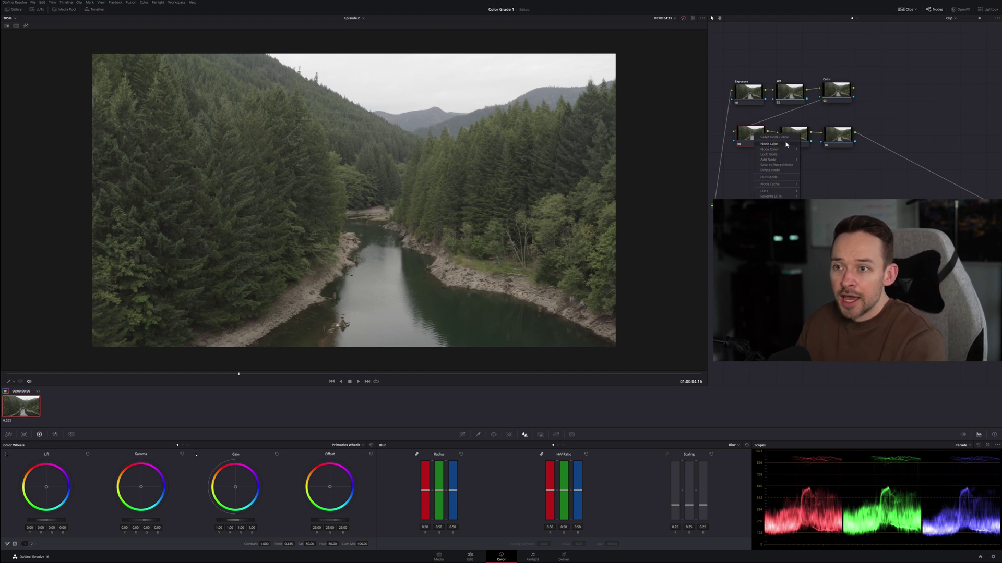
pyautogui.click(786, 145)
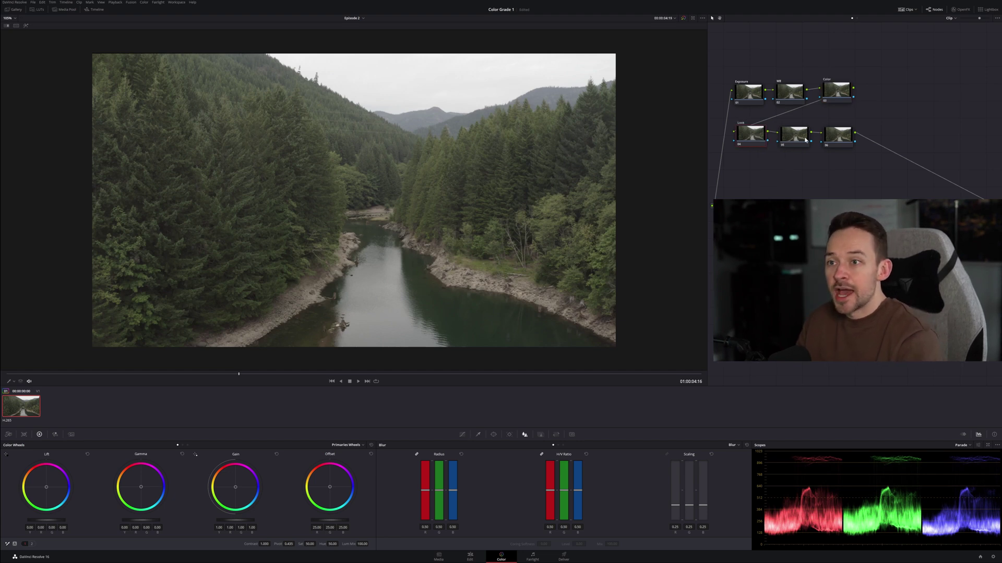
# Label node 05 Sharp and node 06 Grain.
pyautogui.click(794, 135)
pyautogui.rightClick(794, 135)
pyautogui.click(818, 147)
pyautogui.write('Sharp')
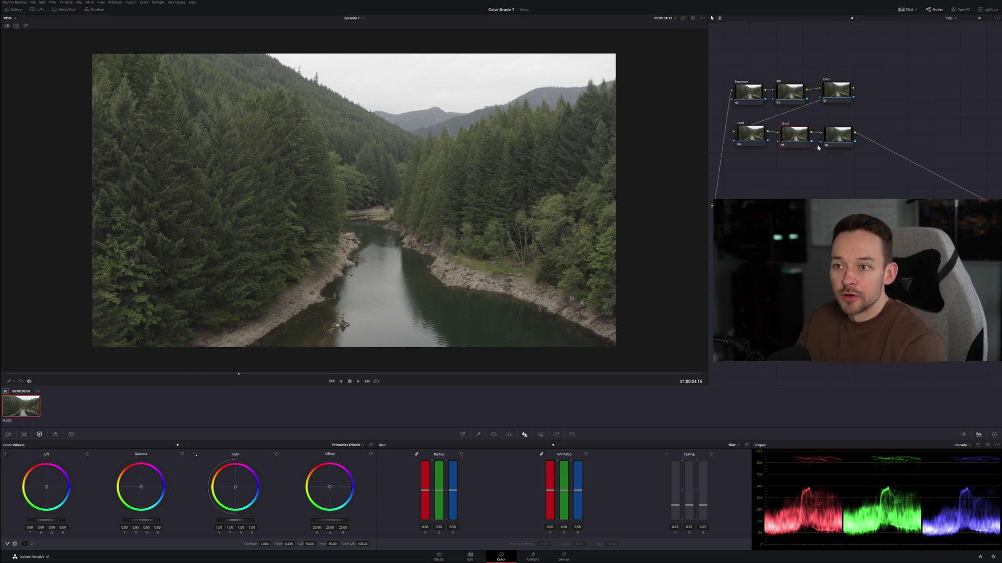
pyautogui.press('Return')
pyautogui.rightClick(838, 136)
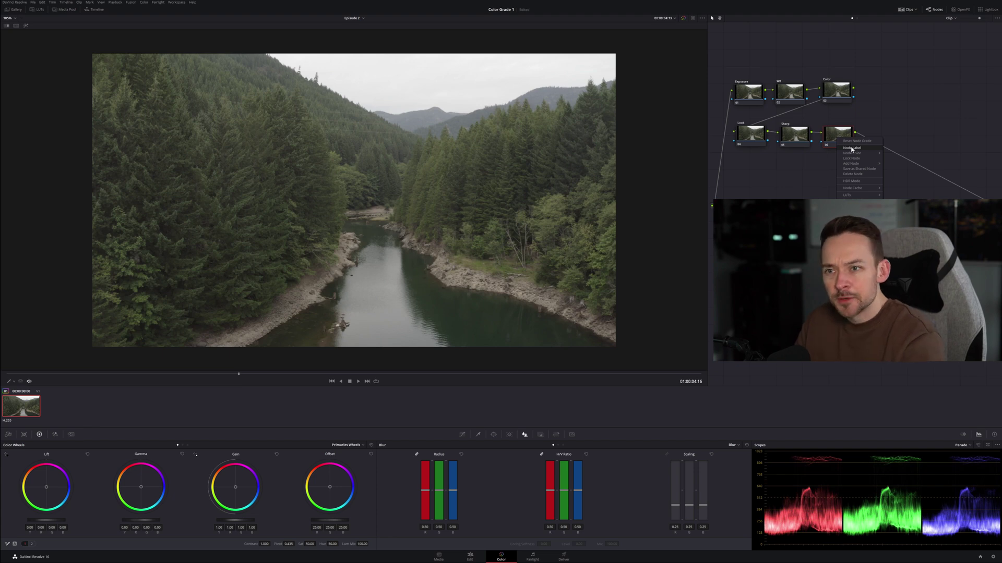
pyautogui.click(852, 148)
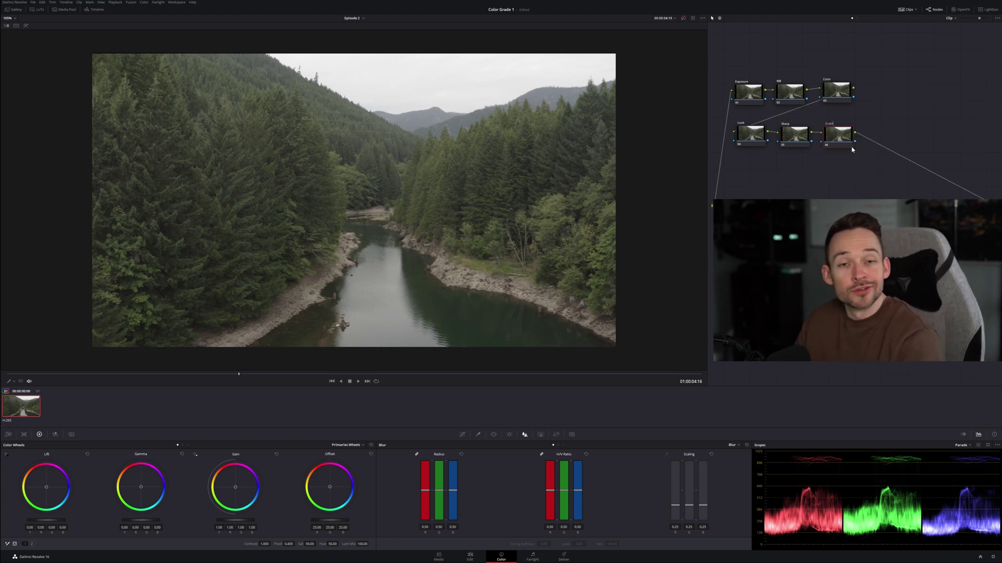
pyautogui.write('Grain')
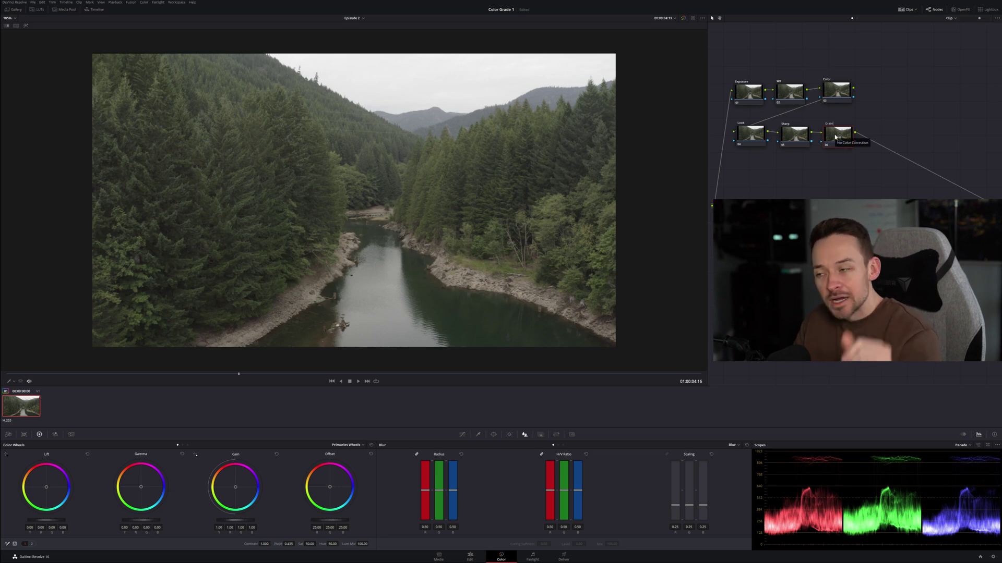
pyautogui.press('Return')
# On the Exposure node, set contrast to about 1.5, pivot to 0.389 and saturation to 62.60.
pyautogui.click(750, 92)
pyautogui.moveTo(761, 101); pyautogui.dragTo(767, 98)
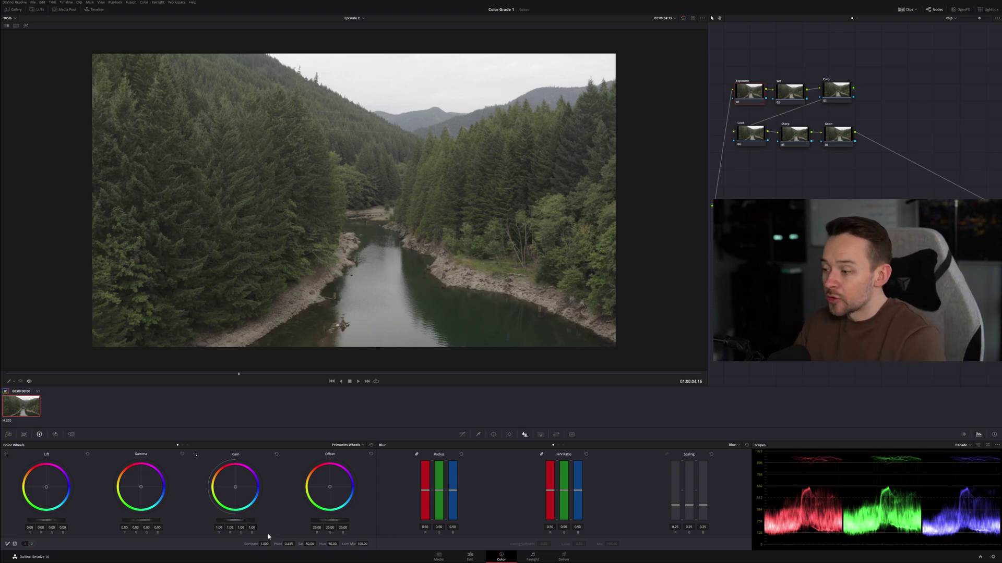
pyautogui.moveTo(264, 544); pyautogui.dragTo(270, 544)
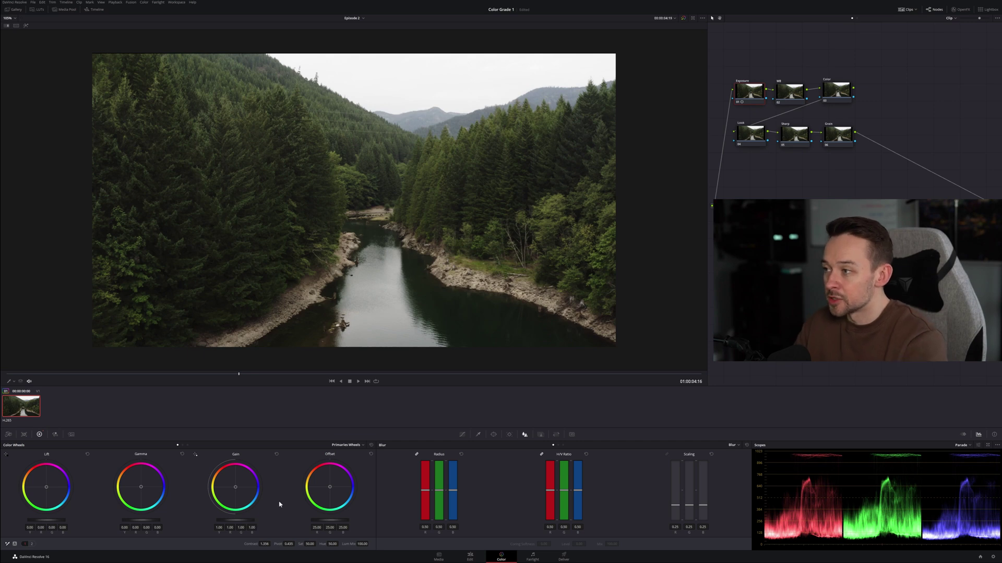
pyautogui.moveTo(272, 544); pyautogui.dragTo(261, 542)
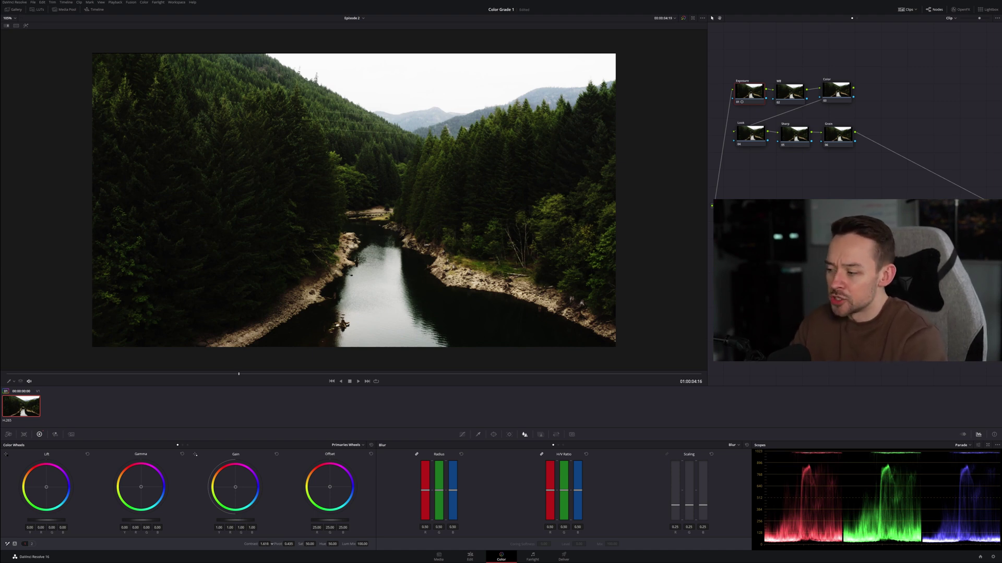
pyautogui.moveTo(265, 545); pyautogui.dragTo(250, 544)
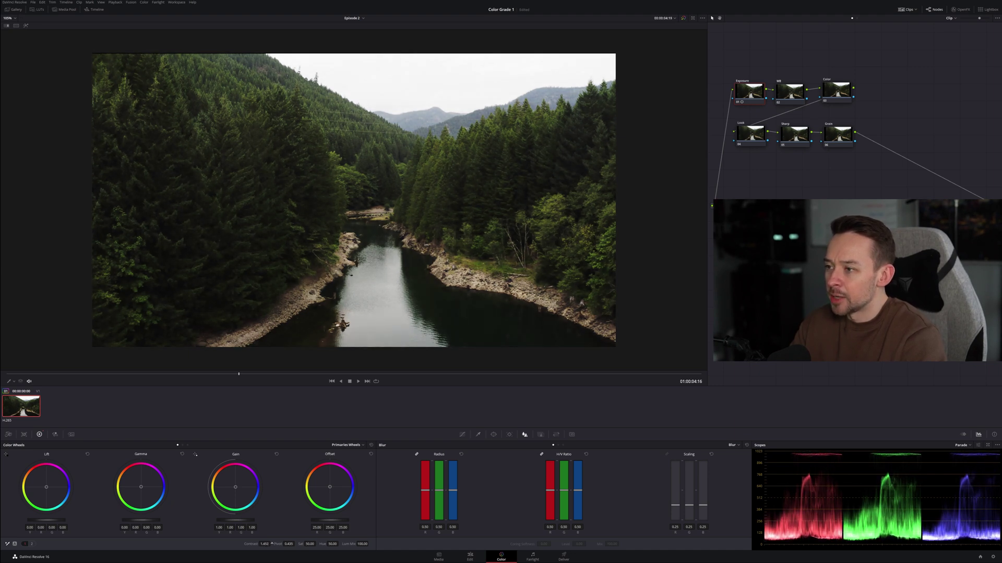
pyautogui.moveTo(250, 544); pyautogui.dragTo(265, 544)
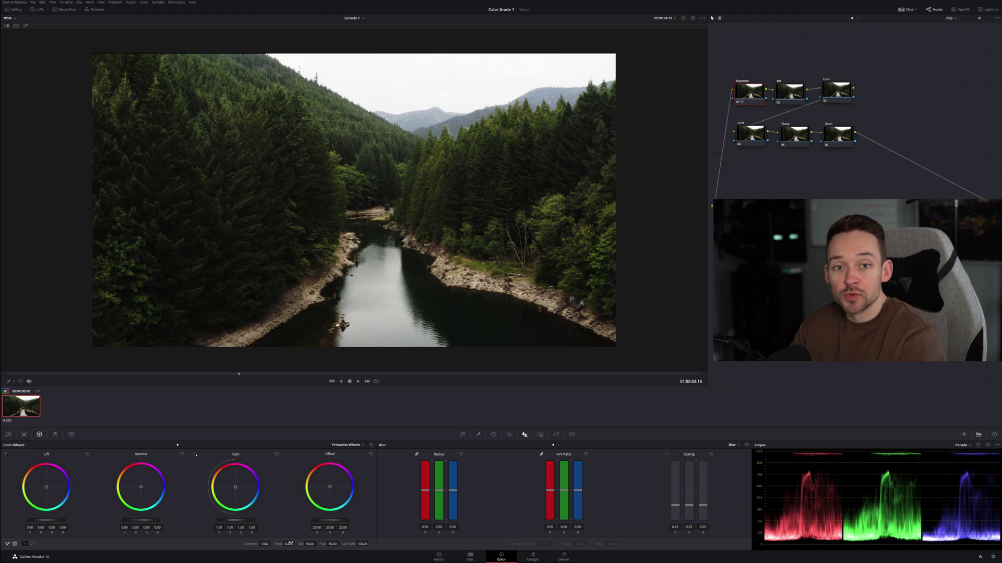
pyautogui.moveTo(288, 544); pyautogui.dragTo(295, 544)
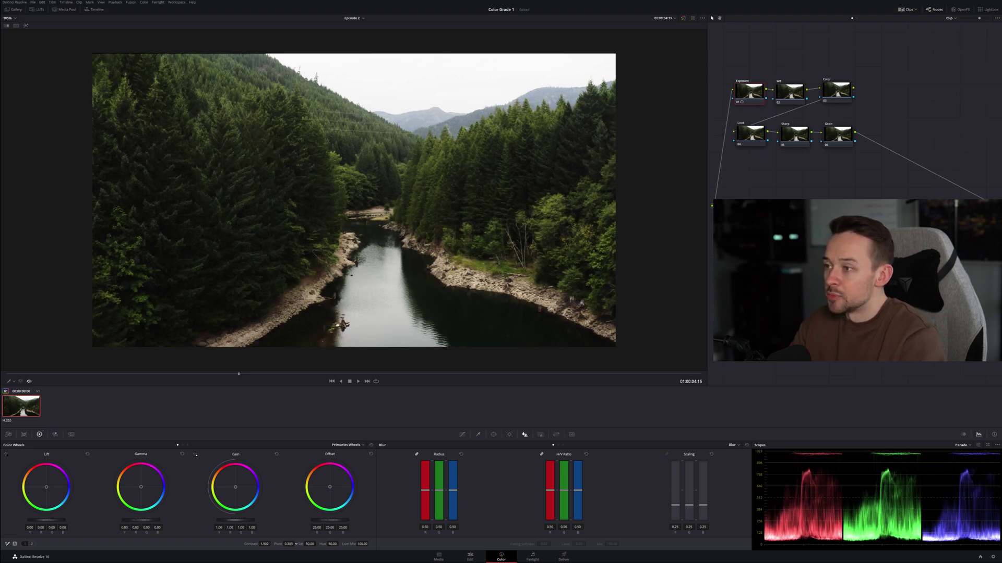
pyautogui.moveTo(296, 544); pyautogui.dragTo(296, 544)
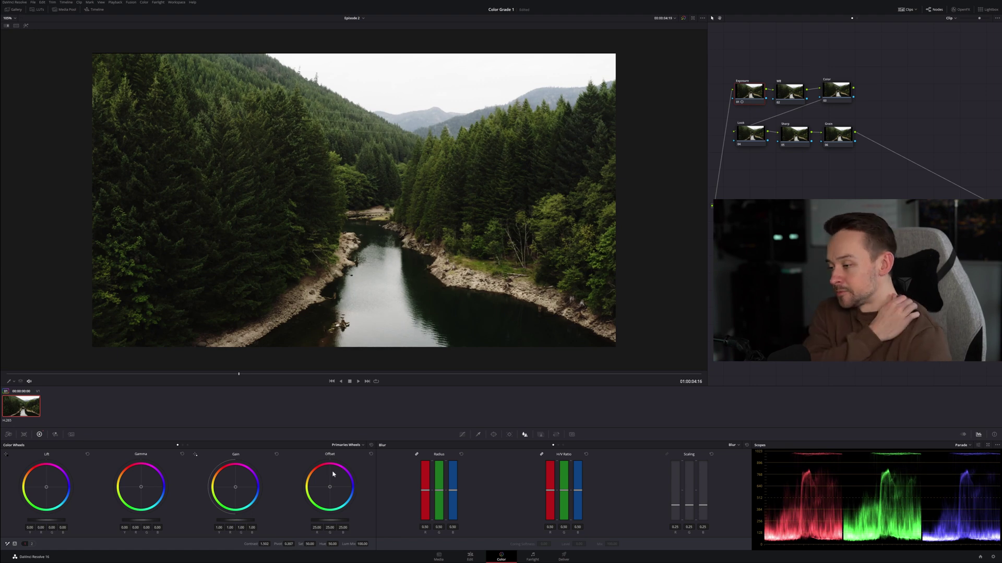
pyautogui.moveTo(309, 545); pyautogui.dragTo(317, 544)
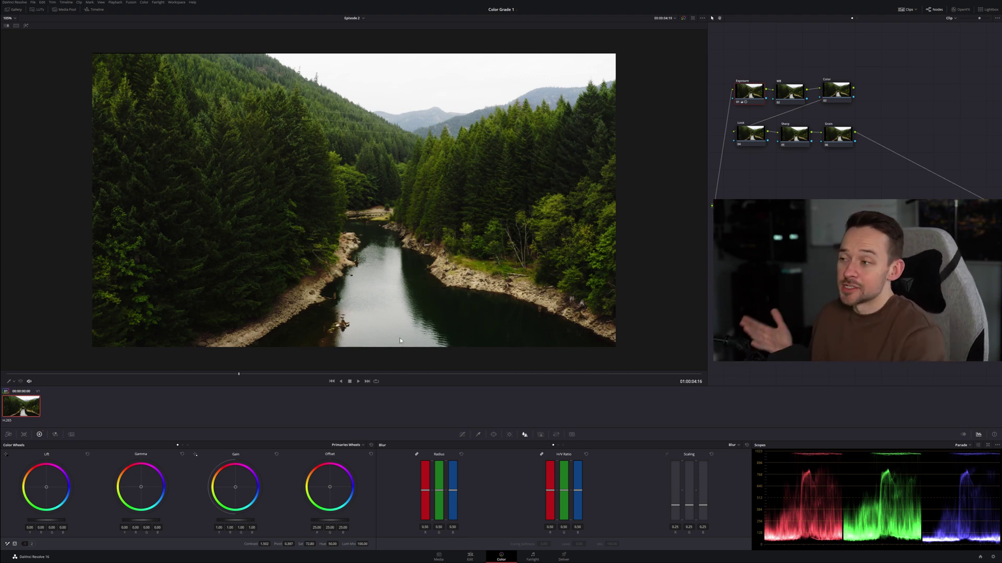
# Raise the Exposure node's Midtone Detail to 14.50 on adjustment page 2.
pyautogui.scroll(2, 358, 228)
pyautogui.scroll(-2, 358, 228)
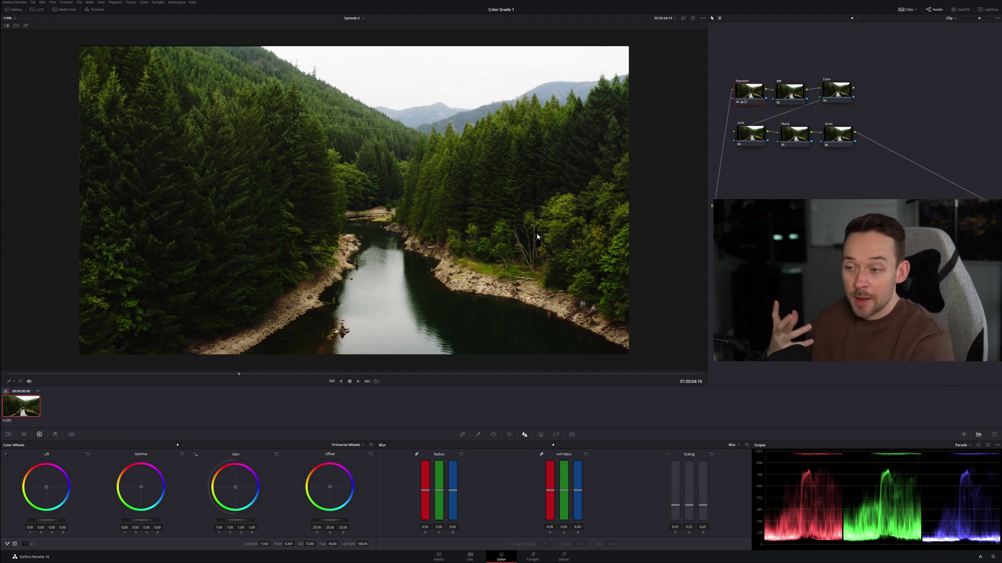
pyautogui.click(461, 435)
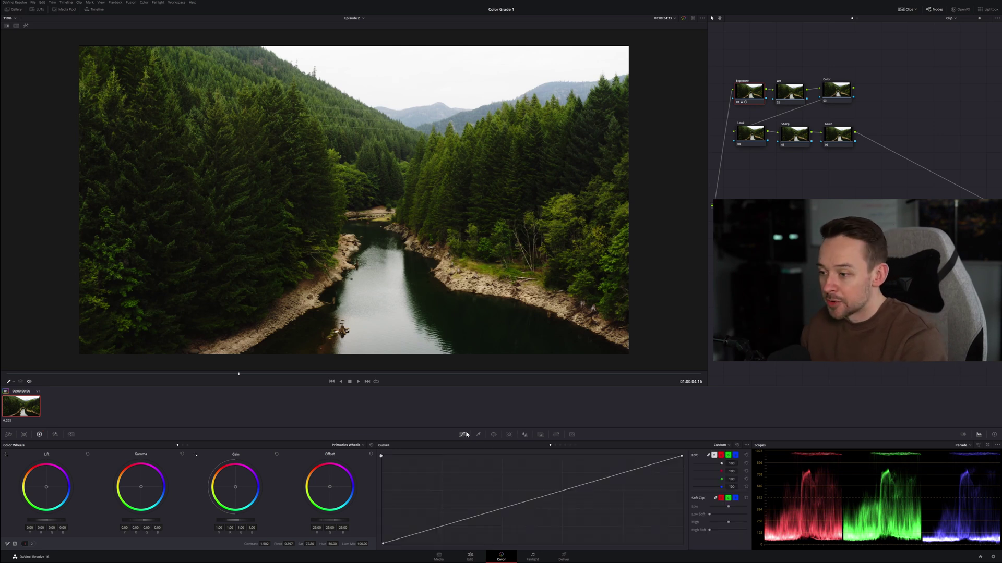
pyautogui.click(32, 544)
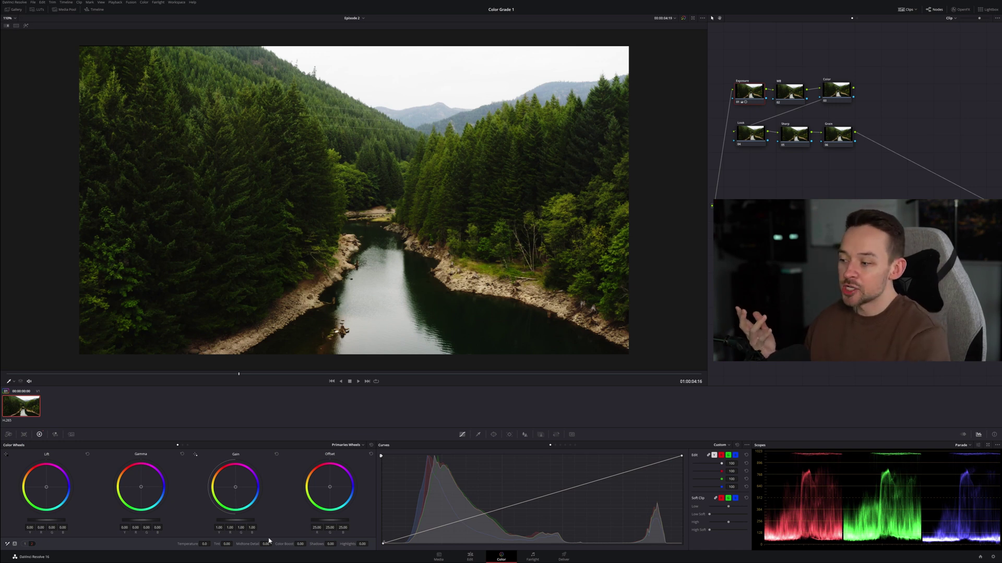
pyautogui.moveTo(271, 544); pyautogui.dragTo(273, 544)
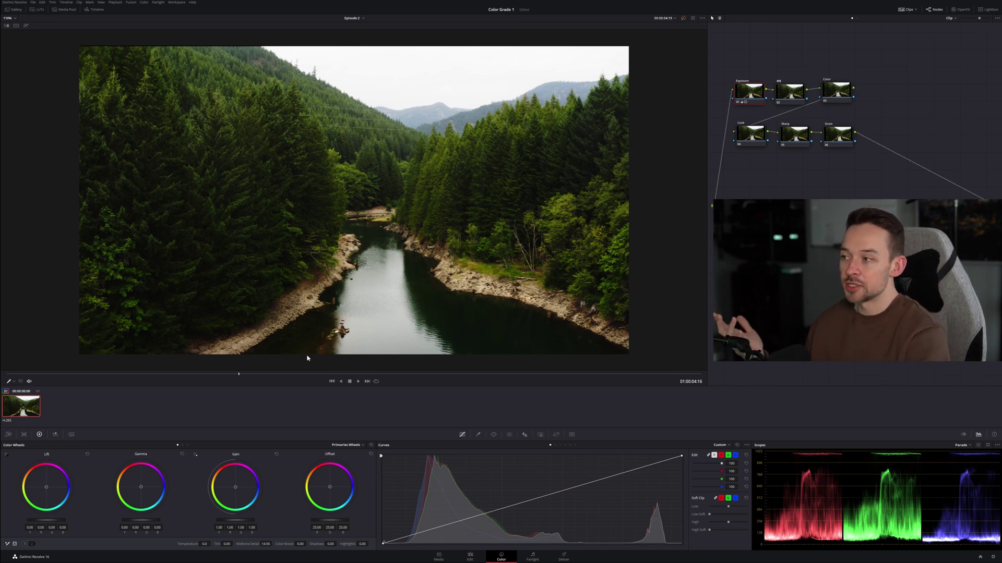
pyautogui.scroll(5, 313, 278)
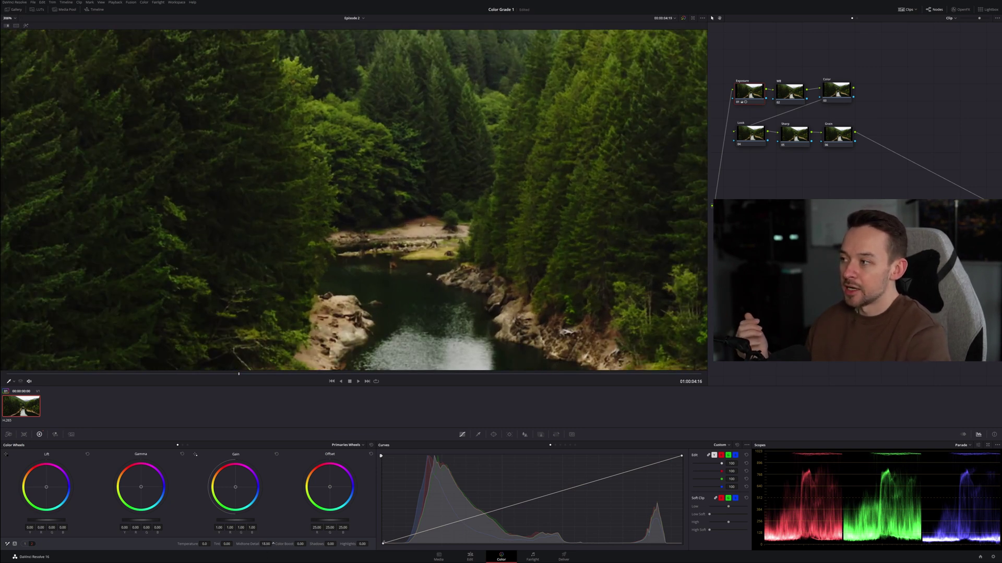
pyautogui.scroll(-5, 283, 178)
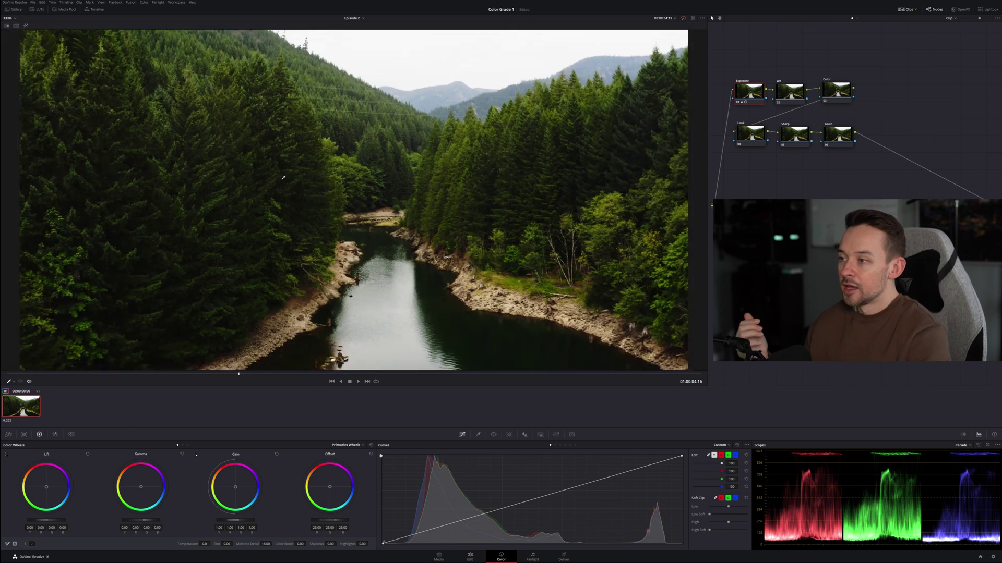
# Brighten the Exposure node's Gamma master to 0.02 and lower Gain to about 0.88.
pyautogui.click(28, 545)
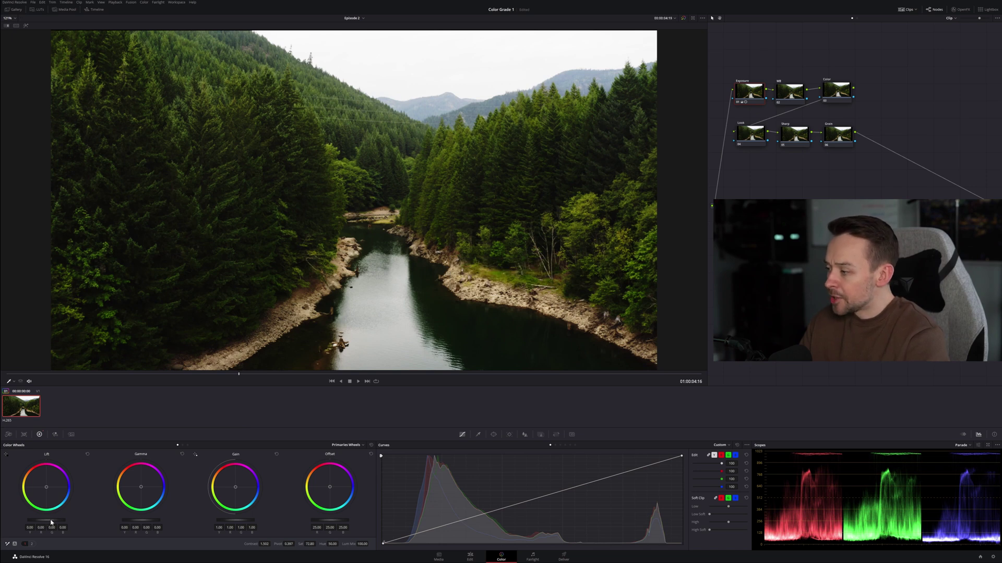
pyautogui.moveTo(51, 521); pyautogui.dragTo(47, 522)
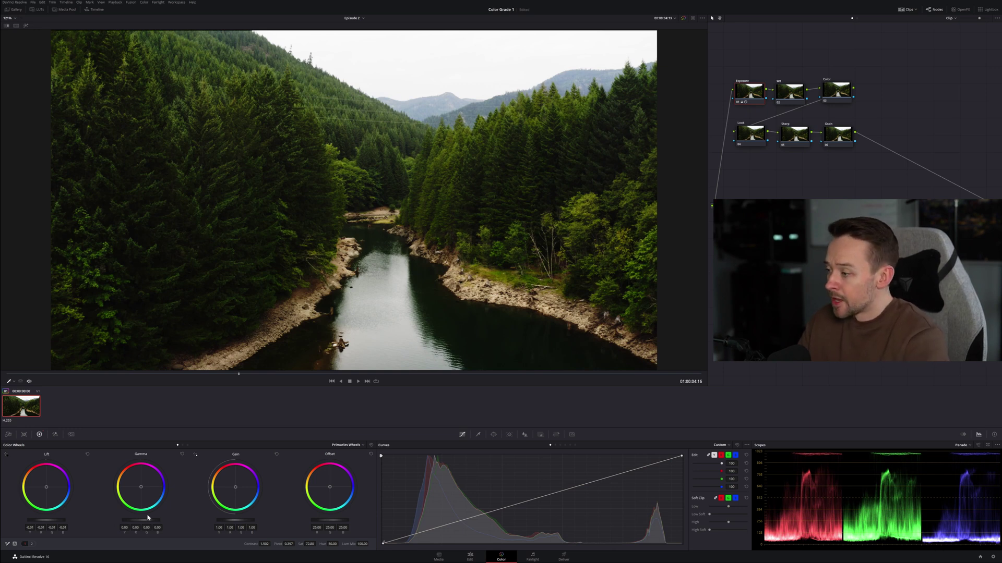
pyautogui.moveTo(140, 520); pyautogui.dragTo(143, 520)
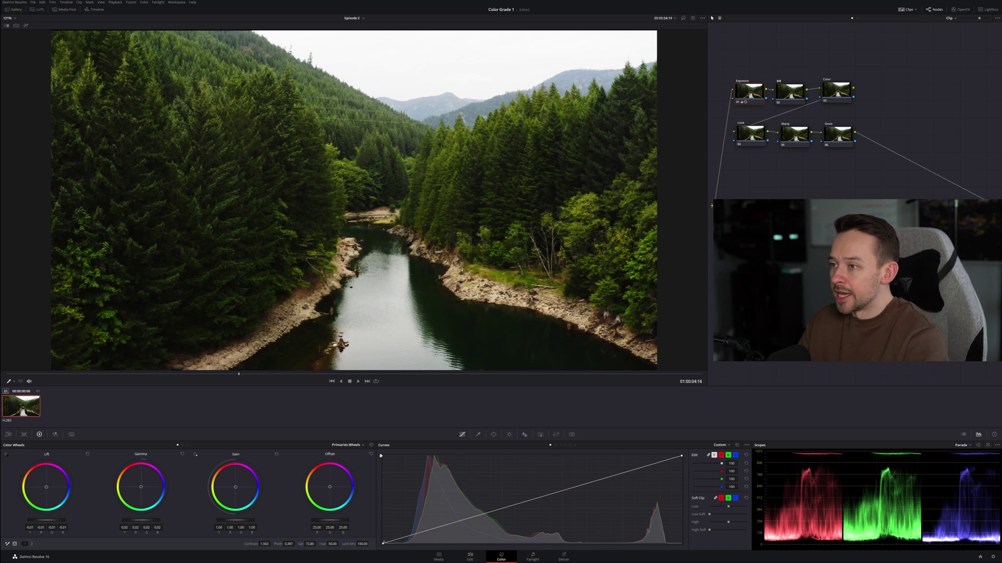
pyautogui.moveTo(47, 520); pyautogui.dragTo(106, 522)
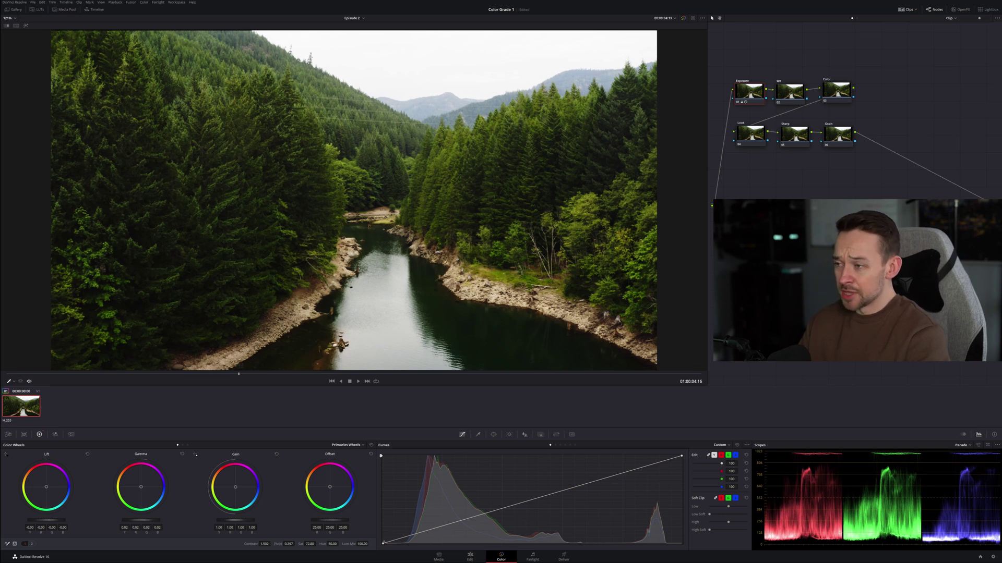
pyautogui.moveTo(235, 521); pyautogui.dragTo(216, 520)
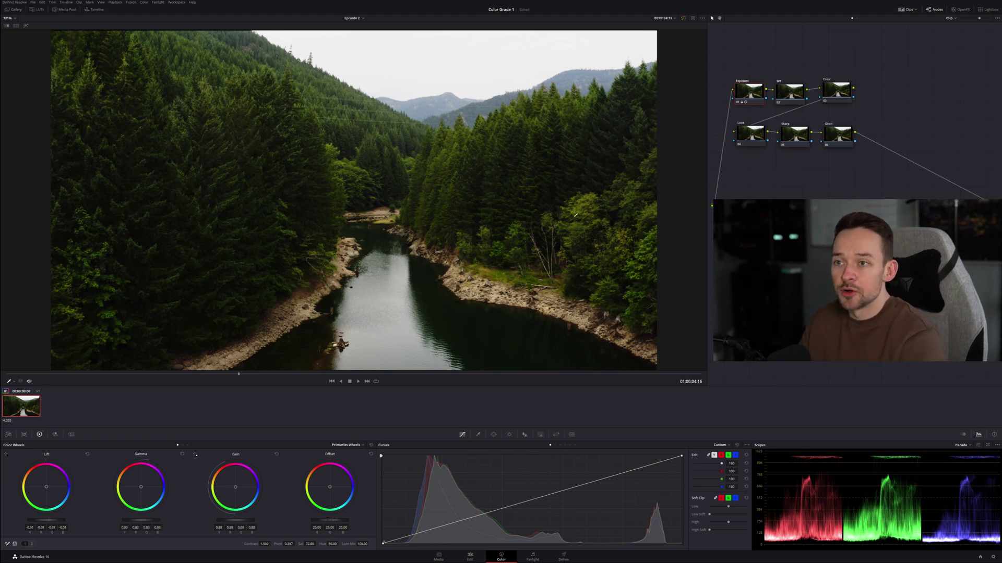
# On the WB node, raise the temperature, then save the project.
pyautogui.click(796, 92)
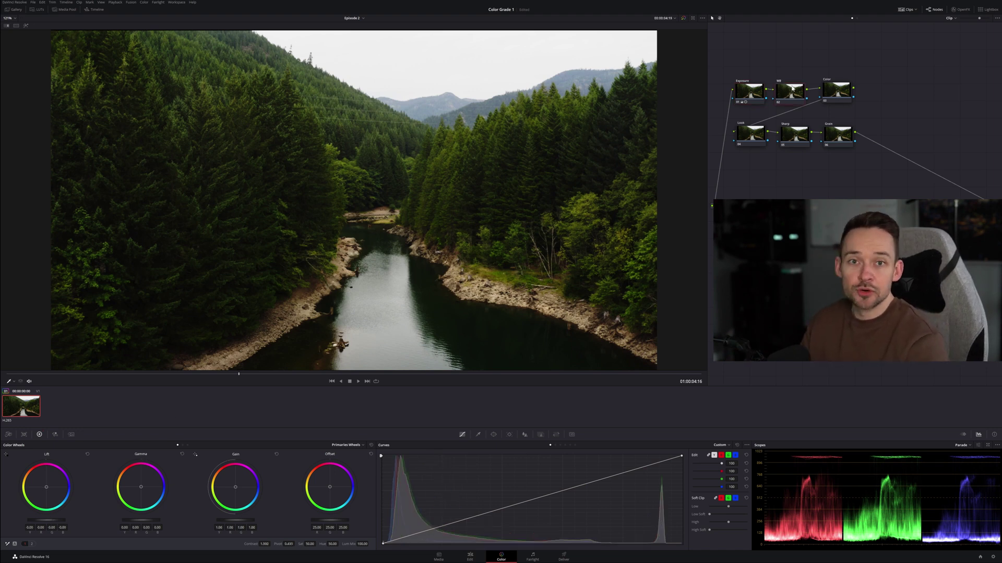
pyautogui.click(32, 544)
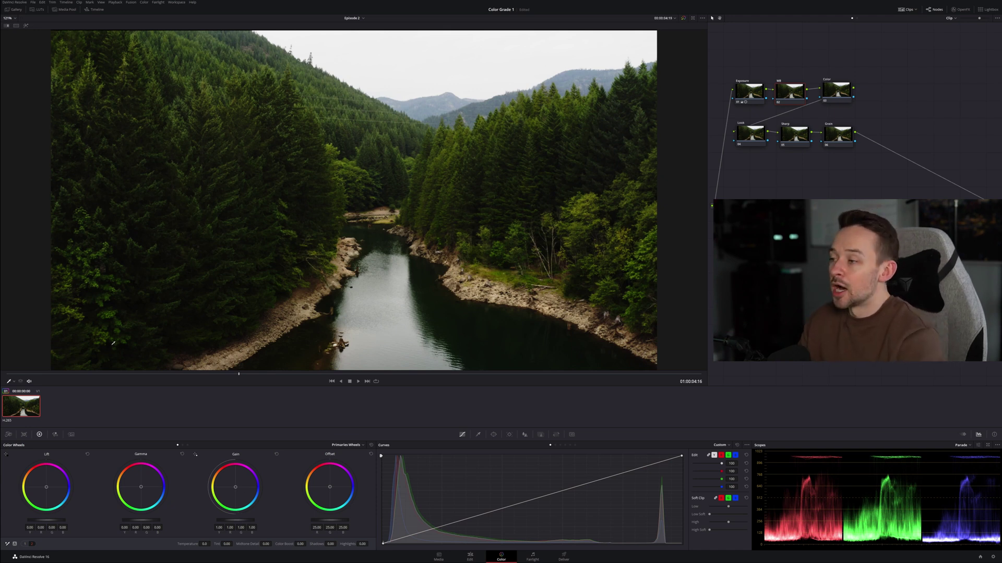
pyautogui.scroll(-1, 167, 313)
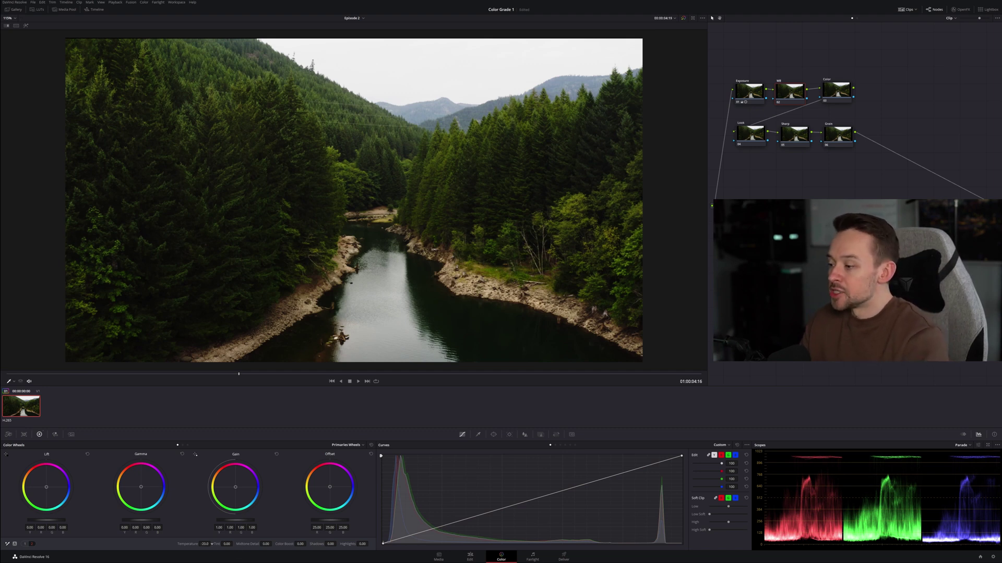
pyautogui.moveTo(212, 544); pyautogui.dragTo(212, 544)
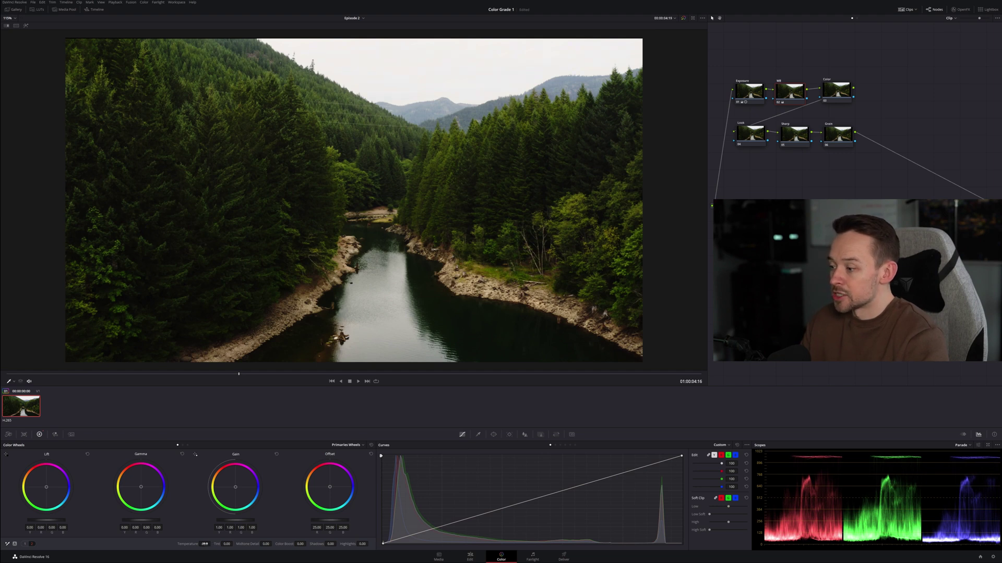
pyautogui.scroll(3, 397, 193)
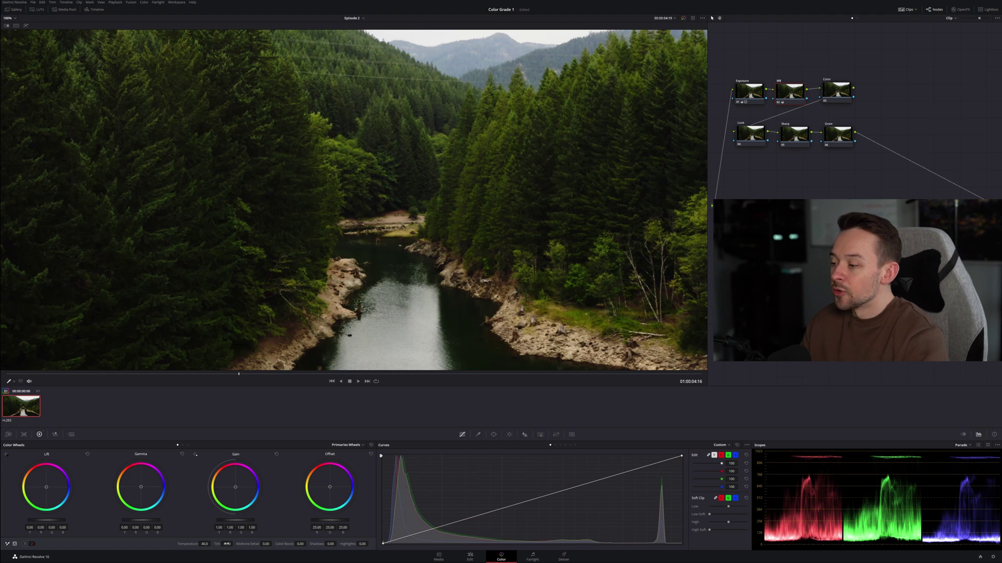
pyautogui.scroll(-3, 354, 200)
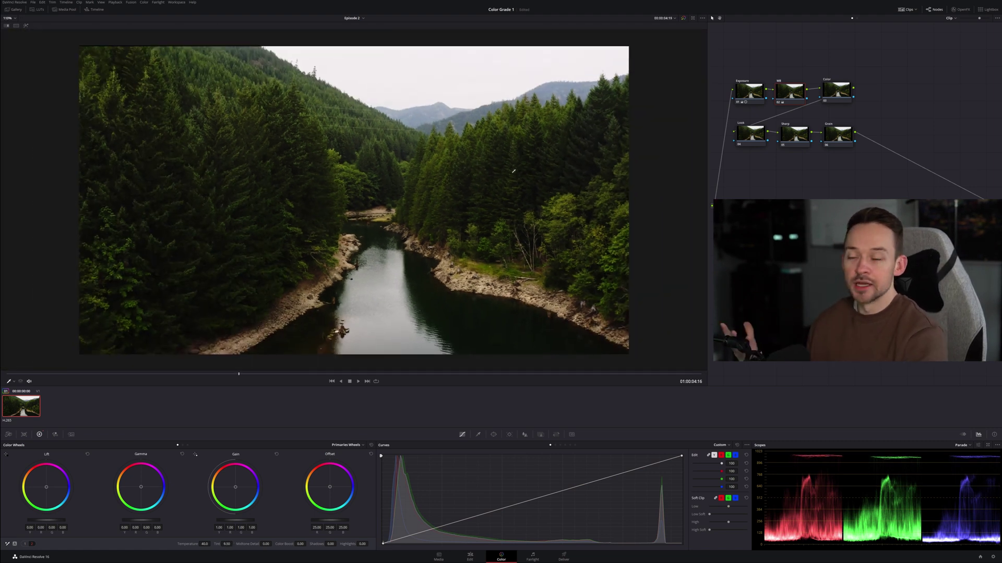
pyautogui.hotkey('ctrl', 's')
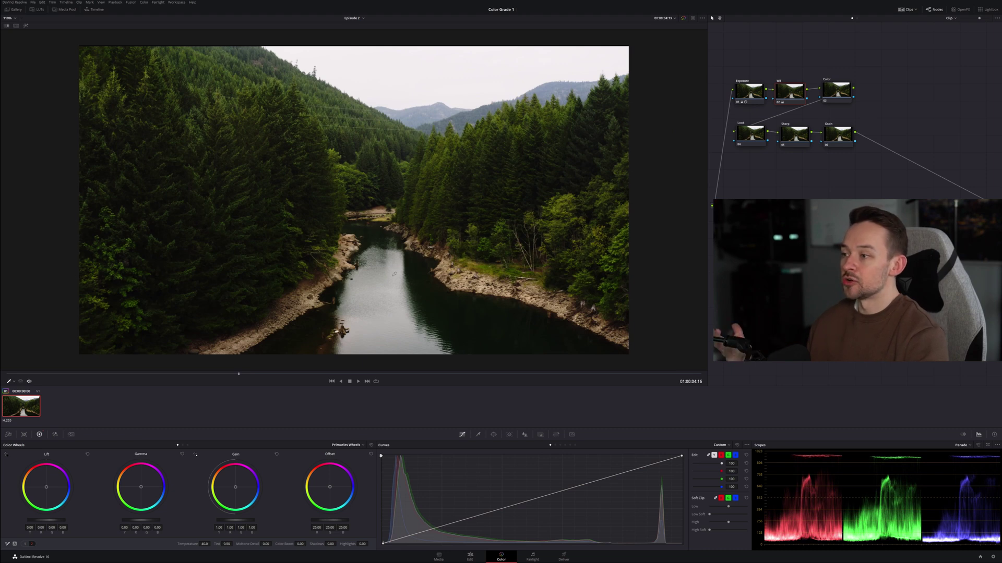
# Fine-tune the WB node's tint to 10.00.
pyautogui.moveTo(226, 544); pyautogui.dragTo(231, 544)
pyautogui.scroll(4, 354, 264)
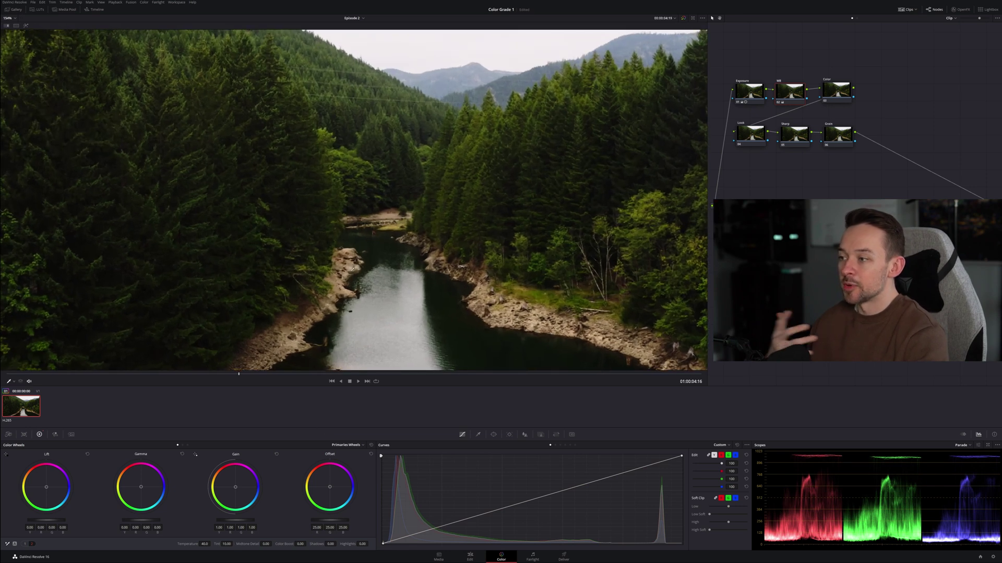
pyautogui.scroll(-4, 355, 264)
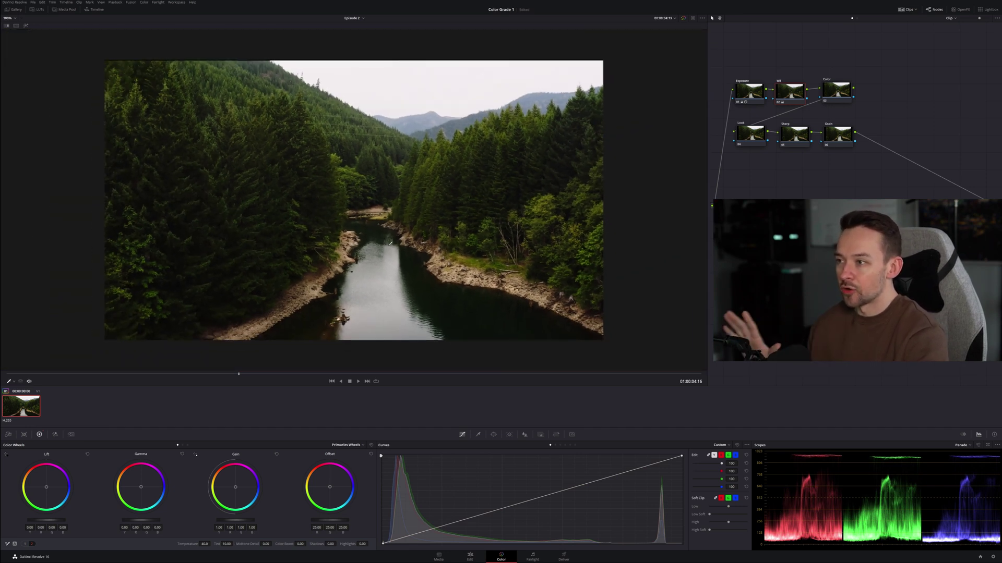
pyautogui.scroll(1, 390, 244)
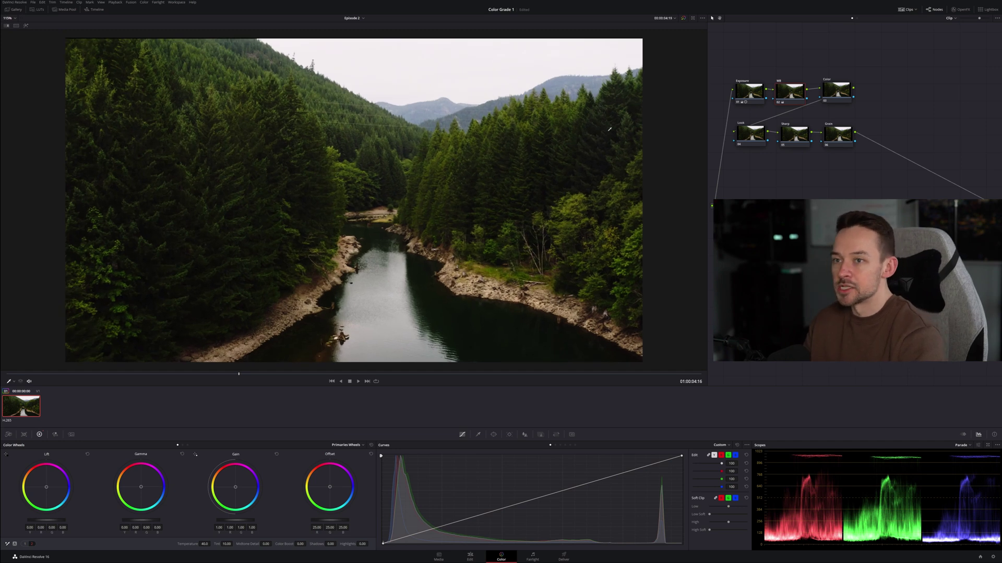
# Select the Color node, bypass it to compare, and bring up the Hue vs Hue curve.
pyautogui.click(827, 92)
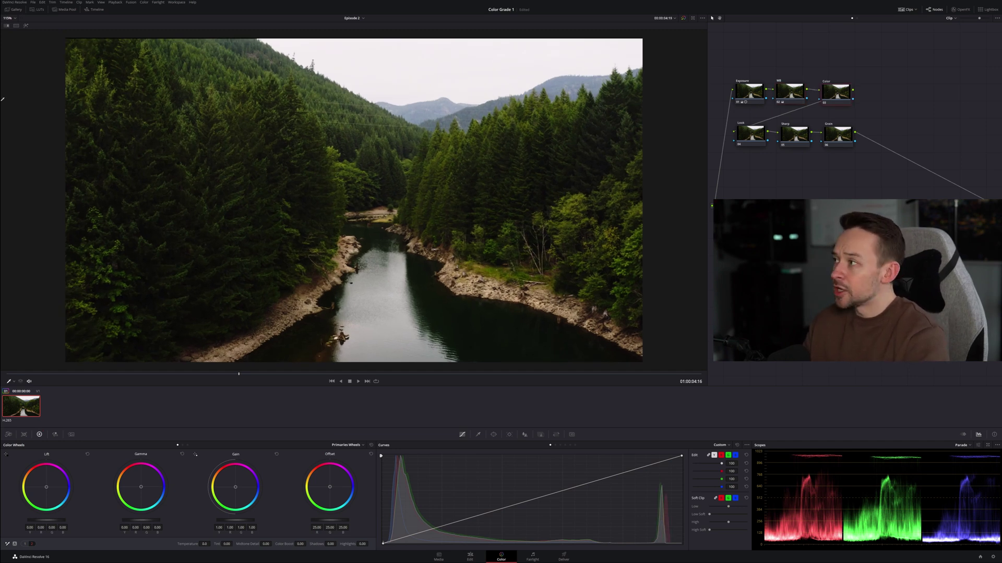
pyautogui.click(38, 10)
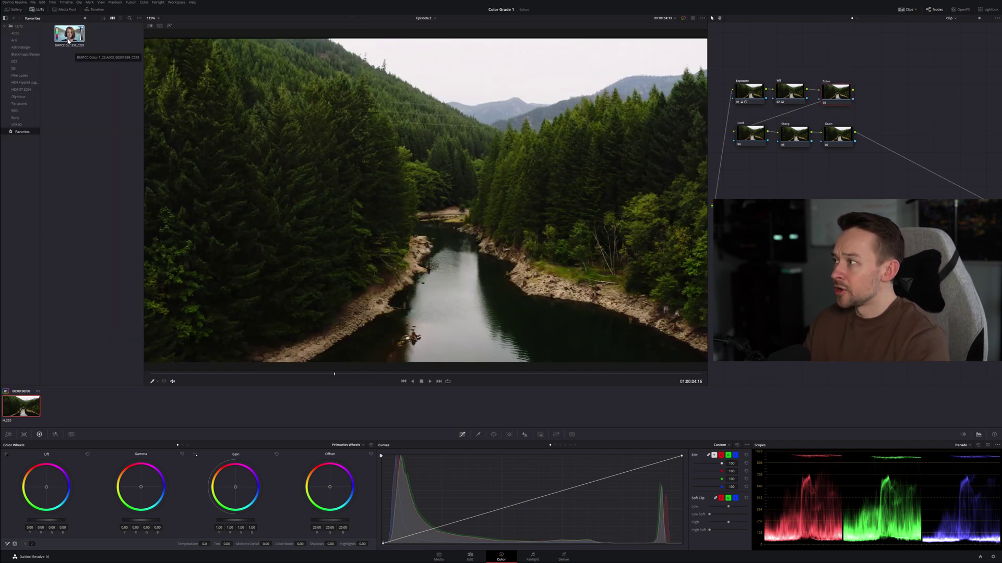
pyautogui.click(33, 10)
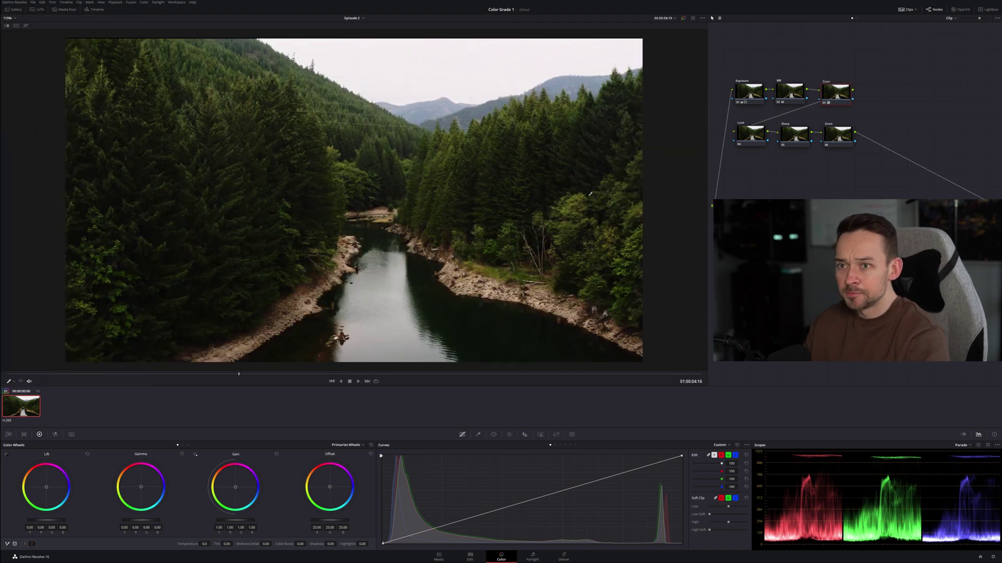
pyautogui.scroll(1, 441, 204)
pyautogui.scroll(-2, 427, 185)
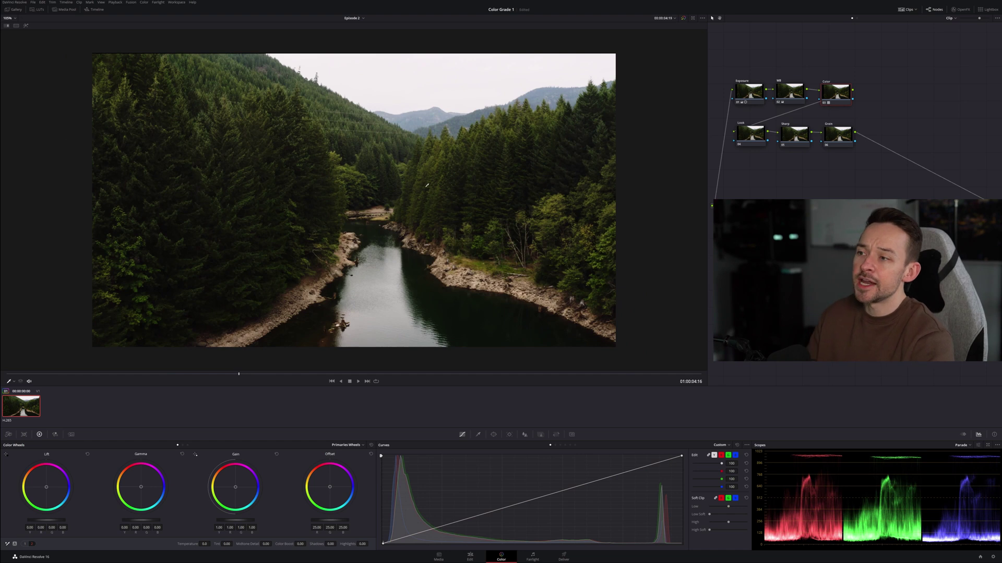
pyautogui.hotkey('ctrl', 'd')
pyautogui.hotkey('ctrl', 'd')
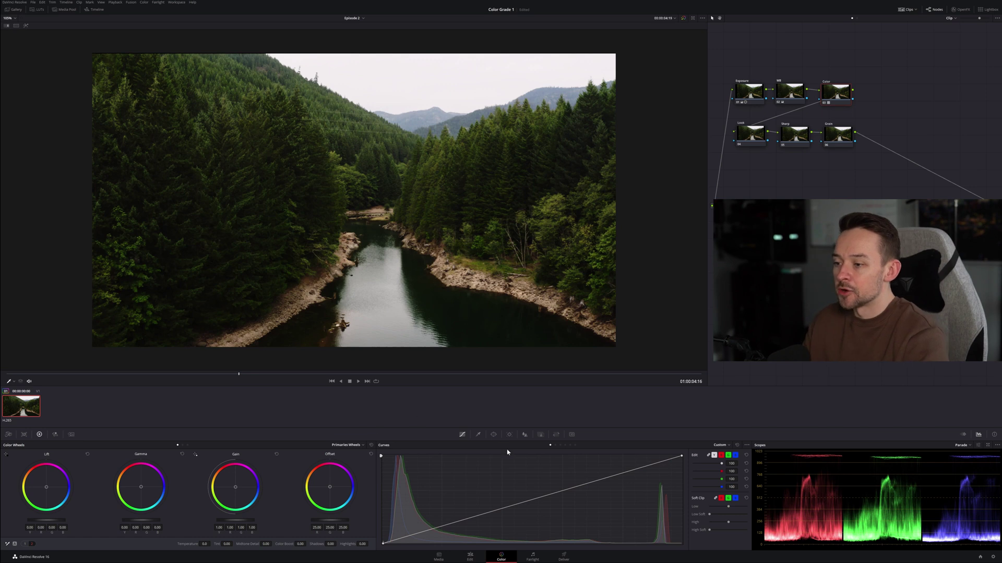
pyautogui.click(556, 446)
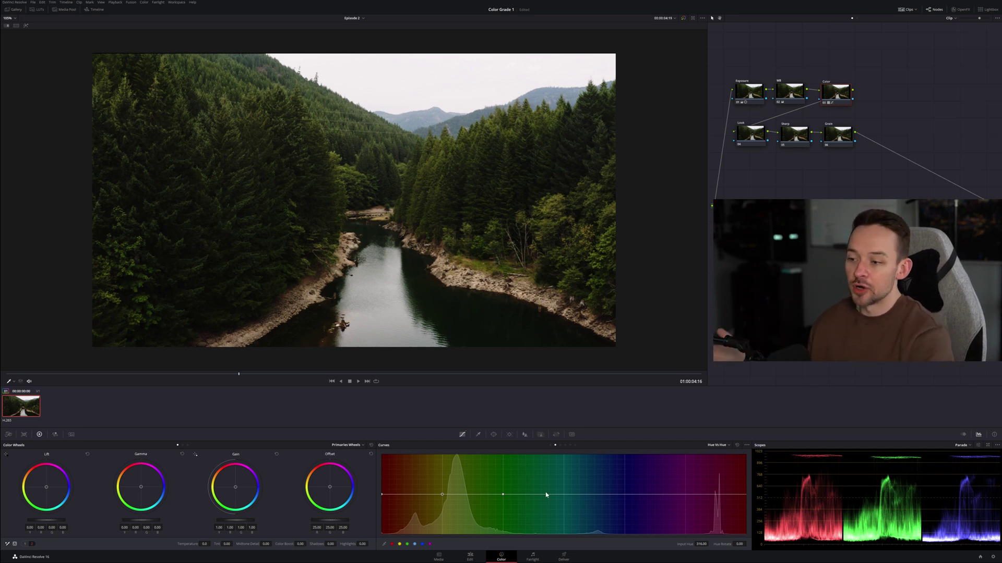
# Shift the yellow-green hues on the Color node's Hue vs Hue curve.
pyautogui.click(493, 435)
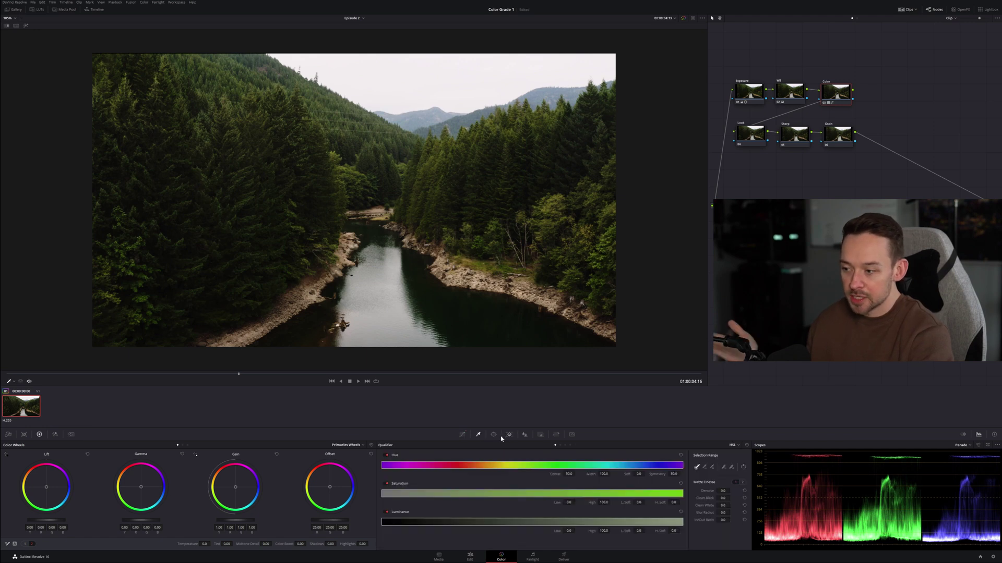
pyautogui.click(462, 435)
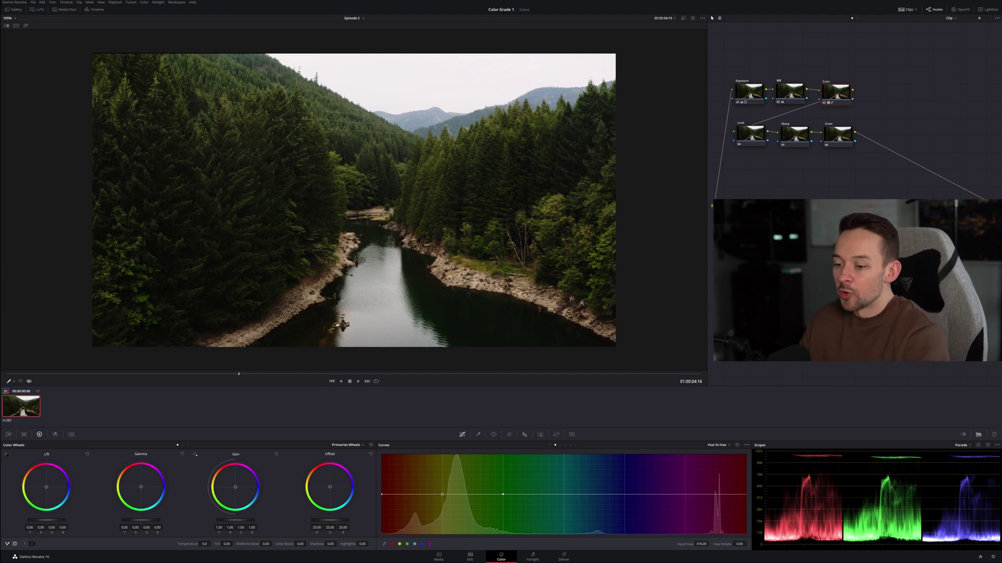
pyautogui.moveTo(739, 544); pyautogui.dragTo(765, 544)
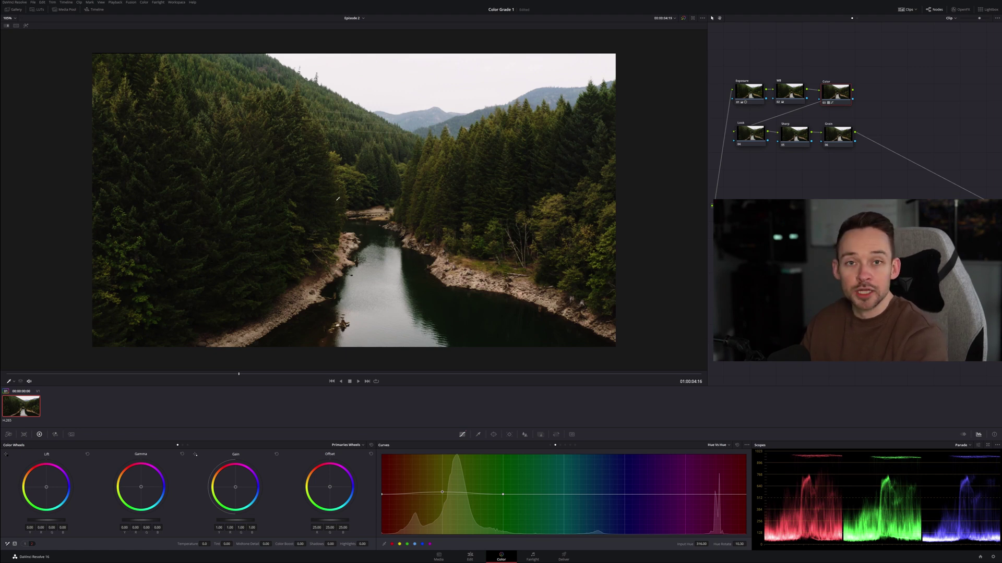
# Lower the yellows' saturation in Hue vs Sat, then compare the Color node off and on.
pyautogui.click(560, 445)
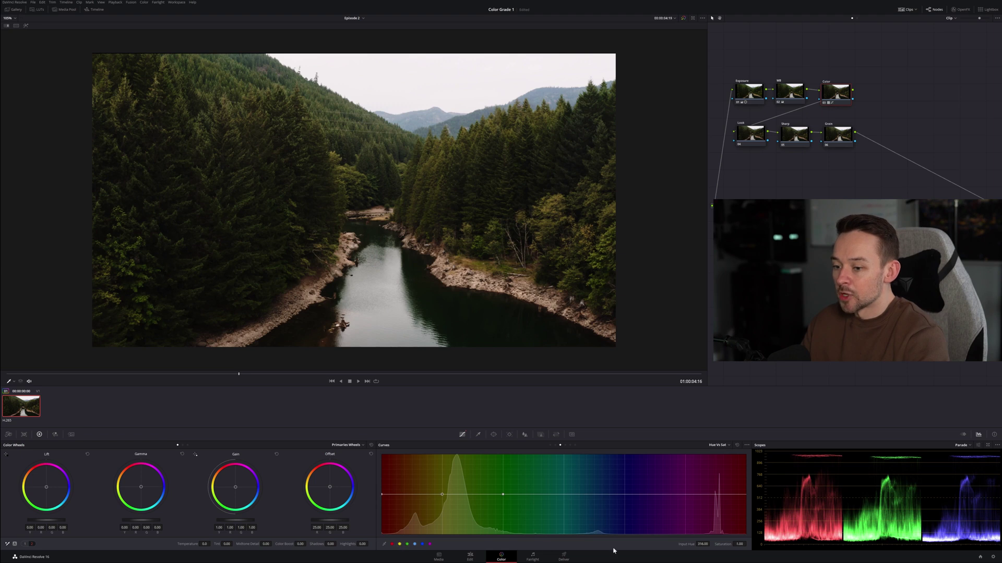
pyautogui.moveTo(442, 494); pyautogui.dragTo(442, 500)
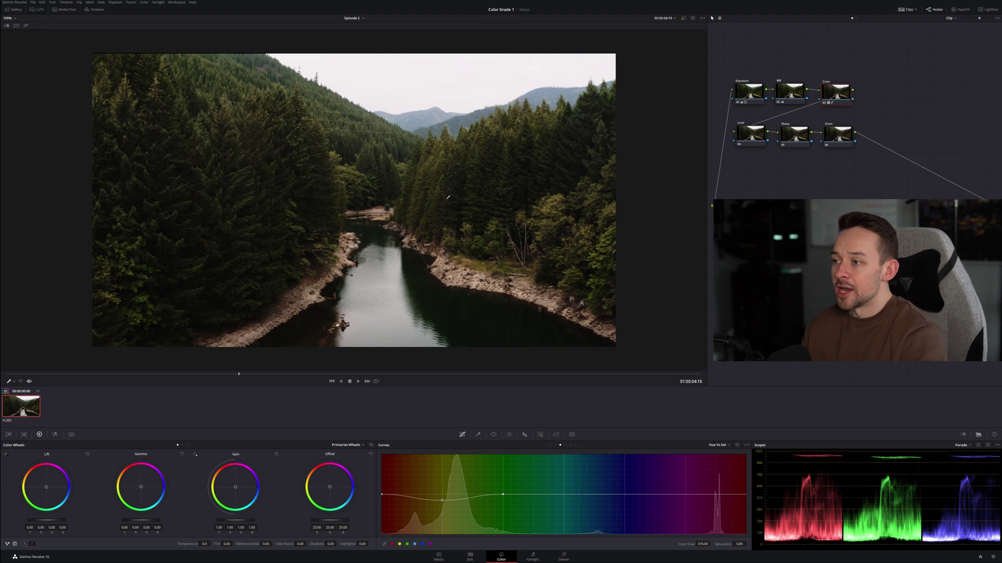
pyautogui.hotkey('ctrl', 'd')
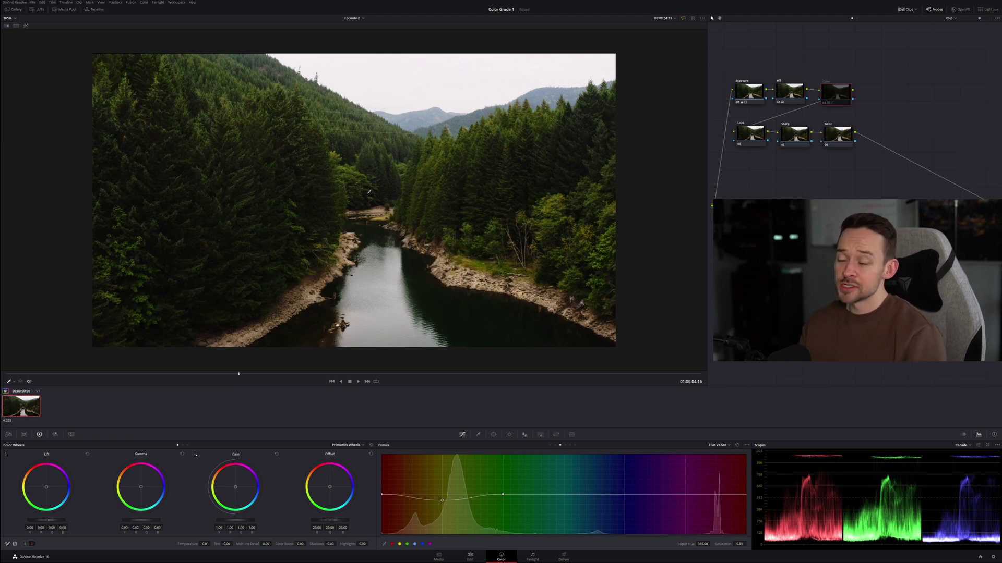
pyautogui.hotkey('ctrl', 'd')
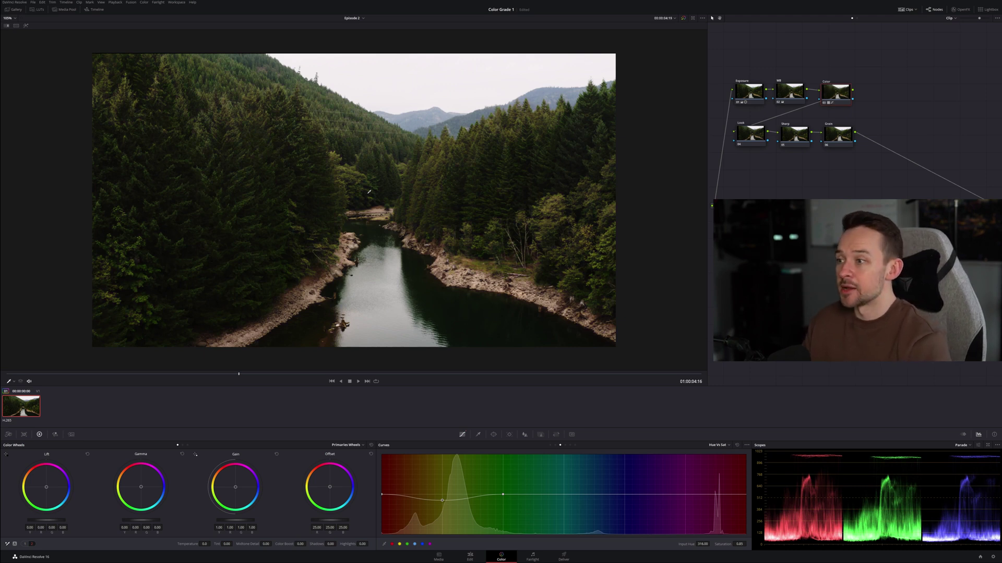
pyautogui.scroll(1, 471, 195)
pyautogui.click(750, 134)
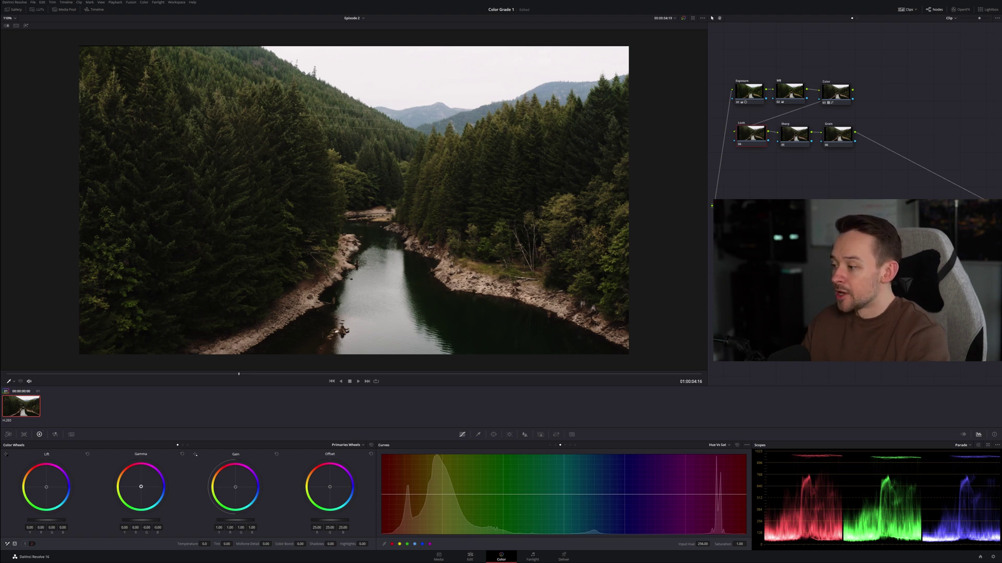
# Nudge the Look node's Gamma wheel warmer and Gain toward blue, comparing with the node bypassed.
pyautogui.moveTo(140, 487); pyautogui.dragTo(139, 486)
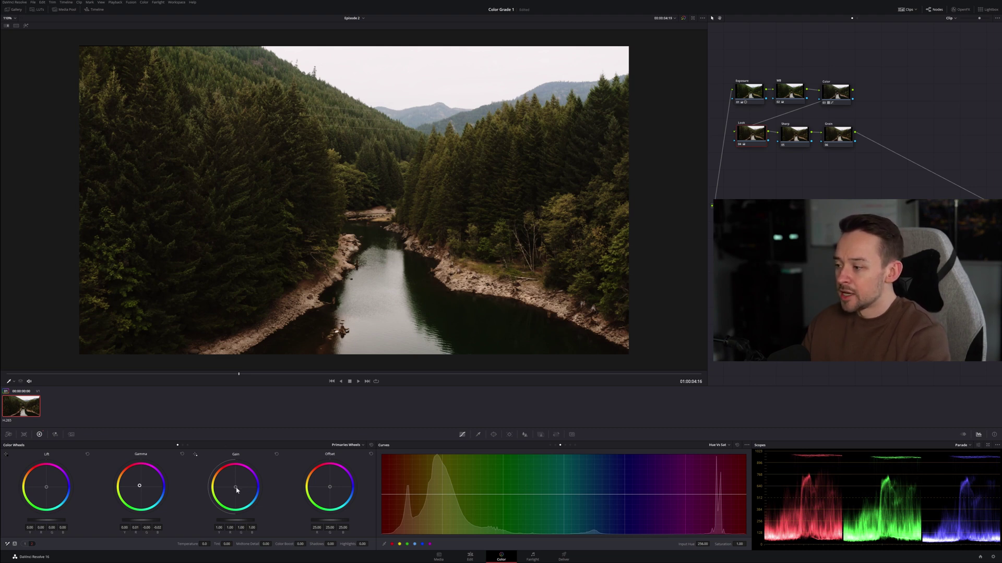
pyautogui.moveTo(235, 490); pyautogui.dragTo(239, 492)
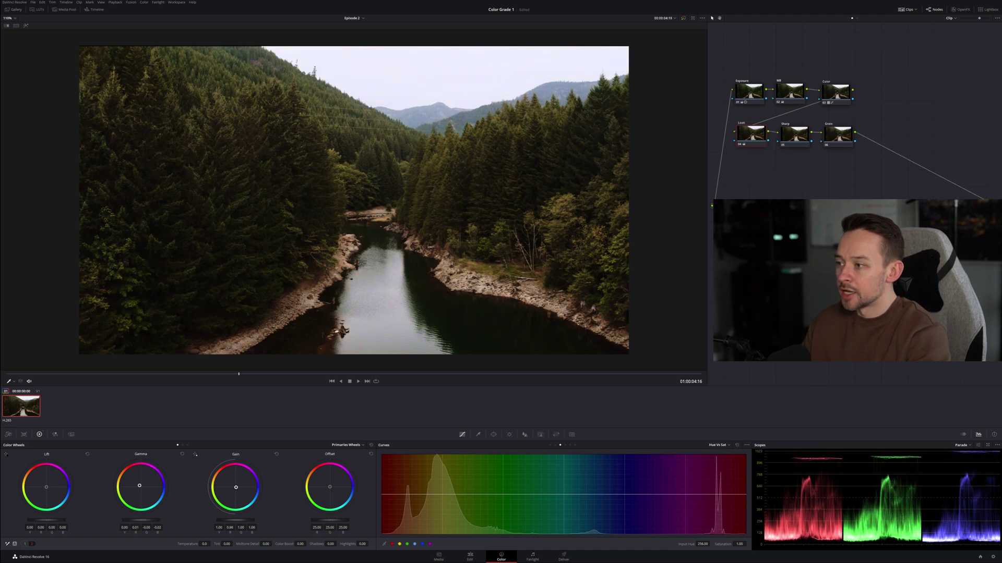
pyautogui.scroll(-1, 387, 277)
pyautogui.scroll(2, 354, 303)
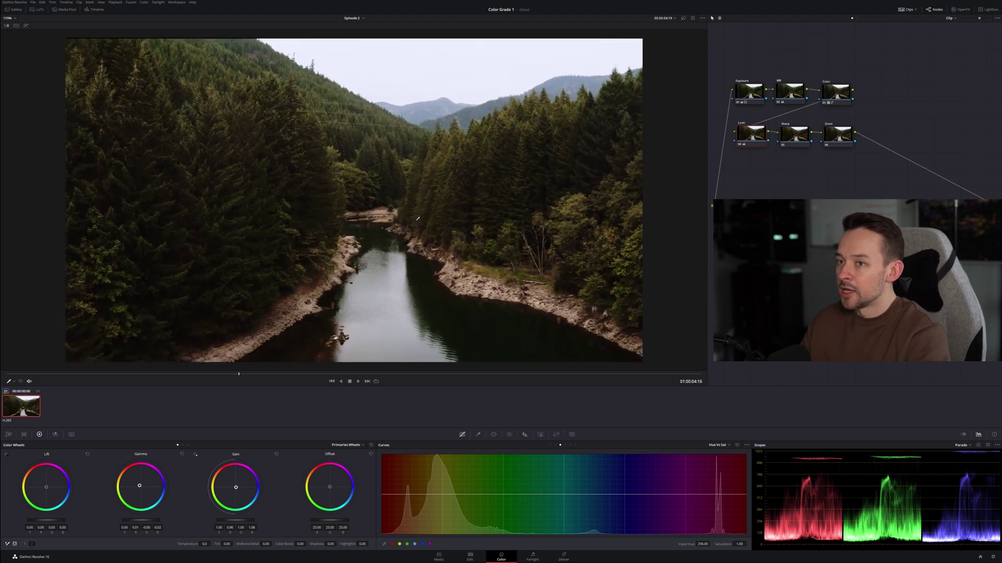
pyautogui.scroll(-1, 355, 303)
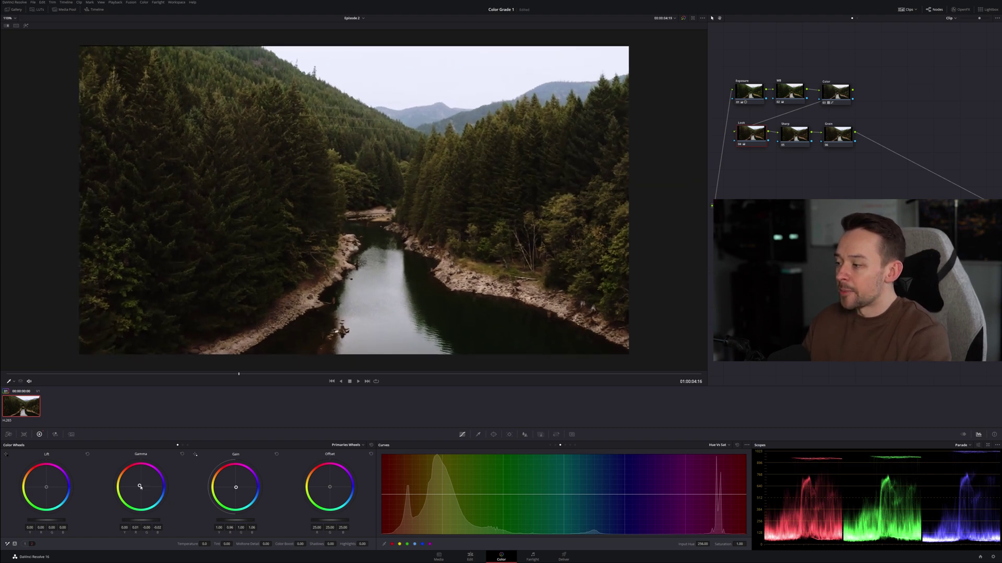
pyautogui.moveTo(139, 486); pyautogui.dragTo(139, 485)
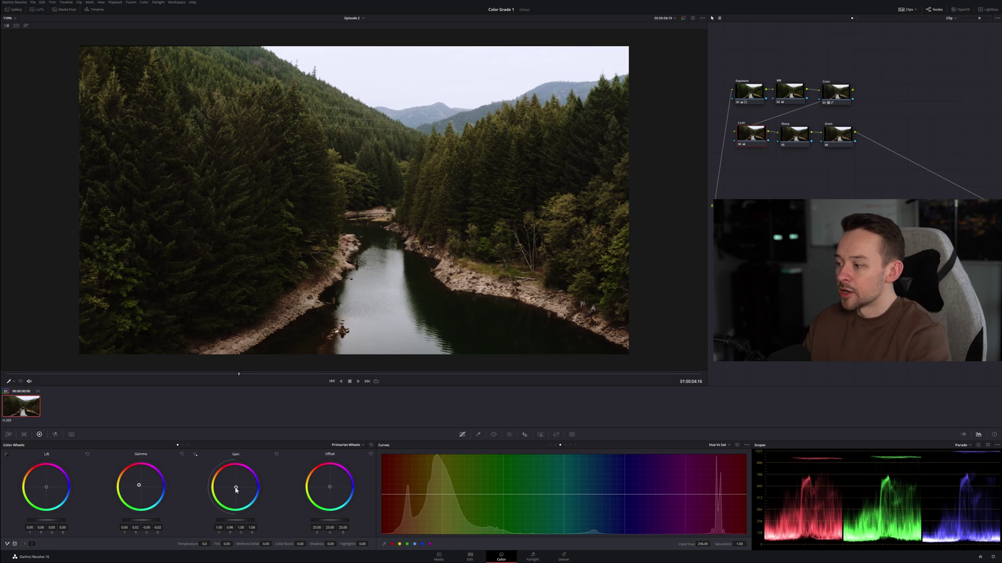
pyautogui.moveTo(236, 487); pyautogui.dragTo(236, 488)
pyautogui.scroll(2, 324, 340)
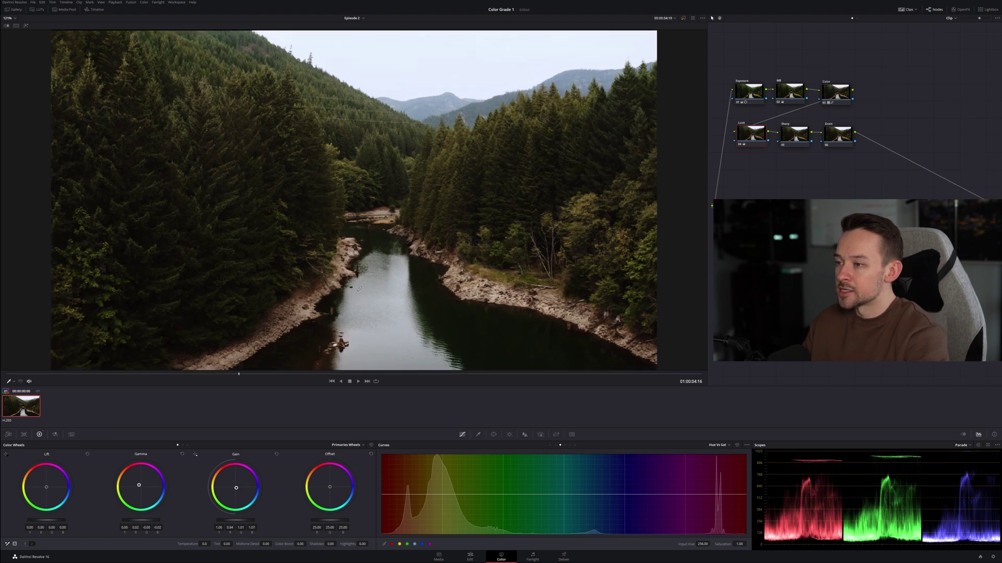
pyautogui.scroll(-3, 323, 340)
pyautogui.scroll(2, 323, 339)
pyautogui.hotkey('ctrl', 'd')
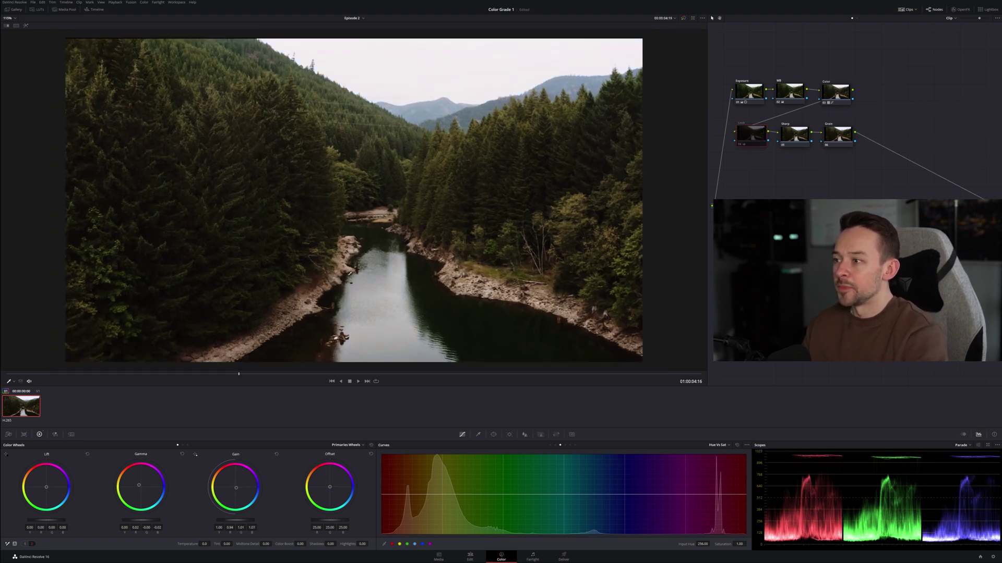
pyautogui.hotkey('ctrl', 'd')
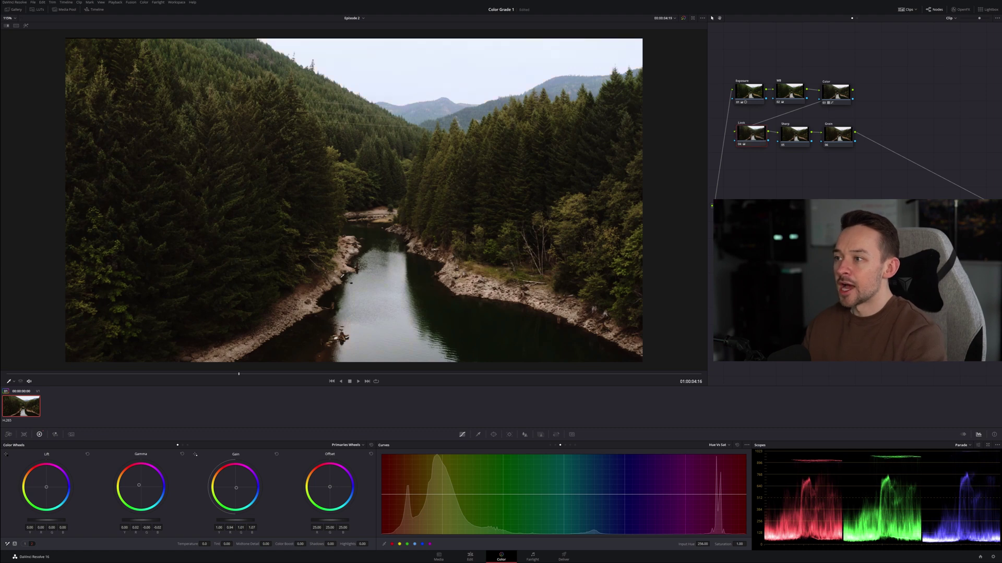
# Warm the Look node's gamma a touch more and pull a little red out of Gain.
pyautogui.scroll(-3, 383, 218)
pyautogui.scroll(1, 383, 218)
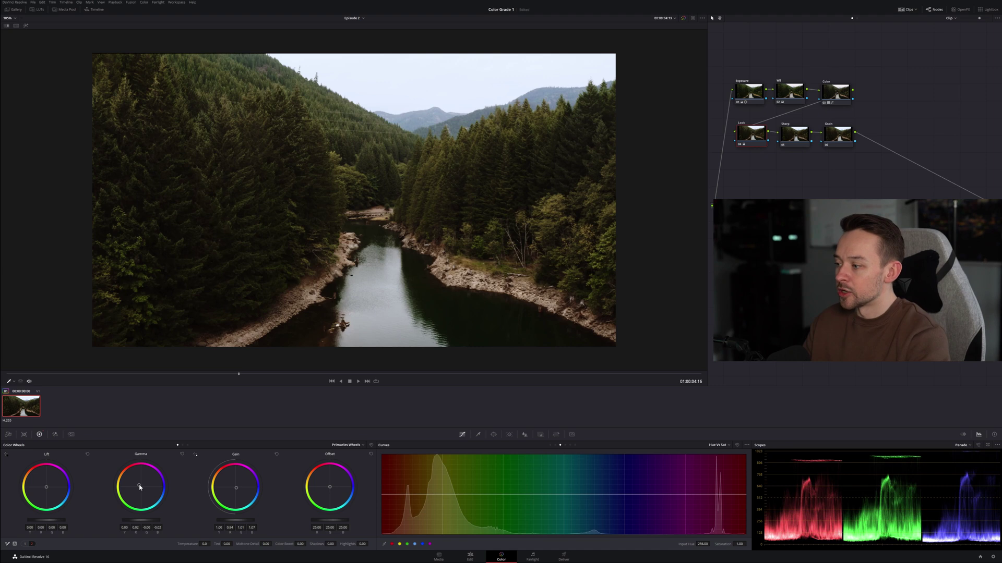
pyautogui.moveTo(139, 485); pyautogui.dragTo(138, 485)
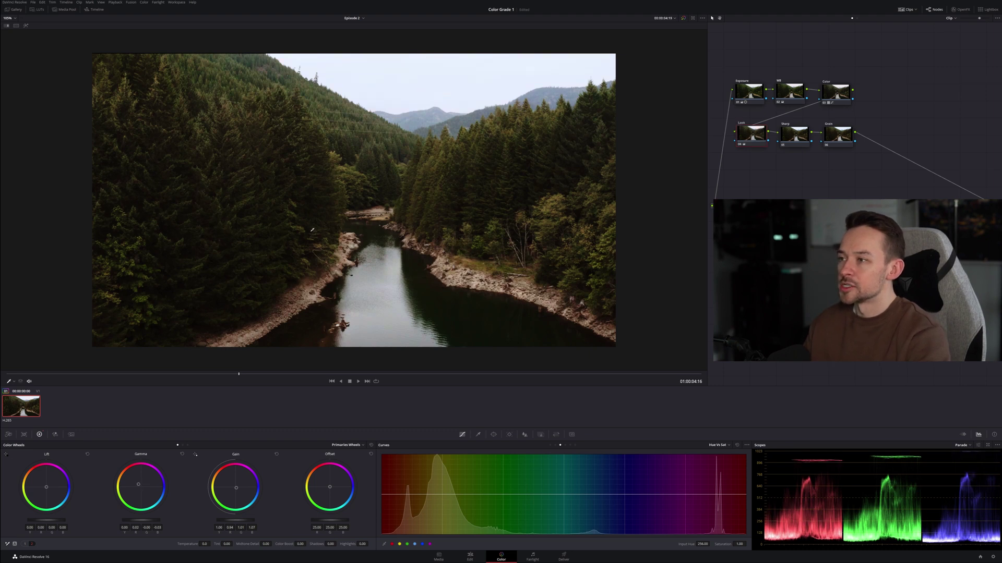
pyautogui.scroll(-3, 312, 229)
pyautogui.hotkey('ctrl', 'd')
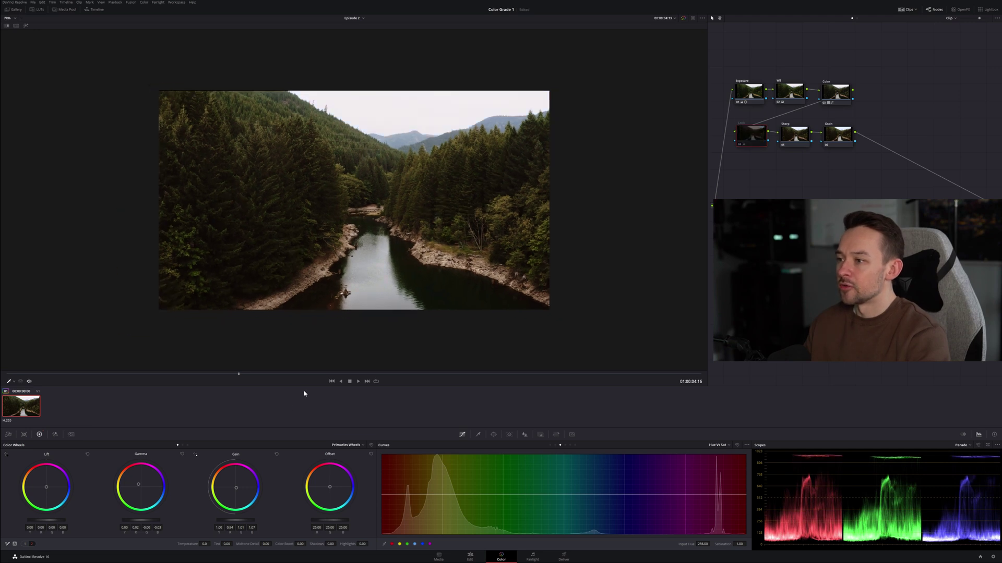
pyautogui.hotkey('ctrl', 'd')
pyautogui.scroll(3, 437, 243)
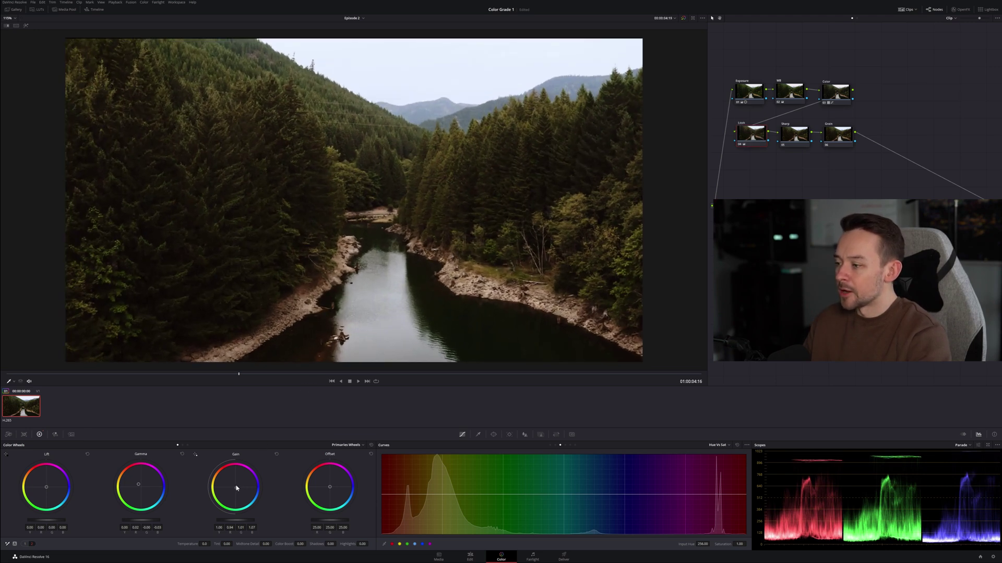
pyautogui.moveTo(237, 490); pyautogui.dragTo(236, 488)
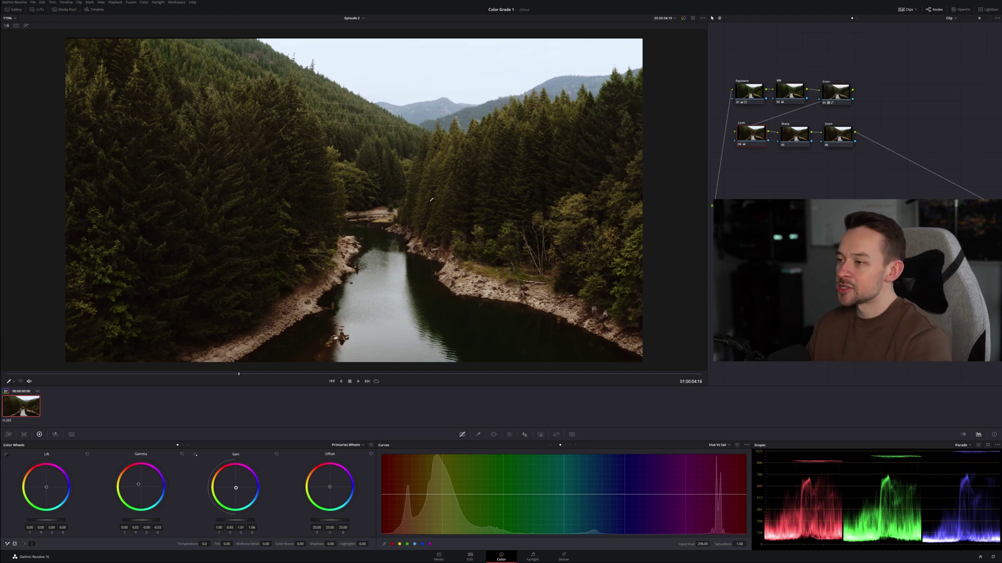
pyautogui.scroll(-1, 431, 199)
# Sharpen the image on the Sharp node by setting the blur radius to 0.47.
pyautogui.hotkey('shift', "'")
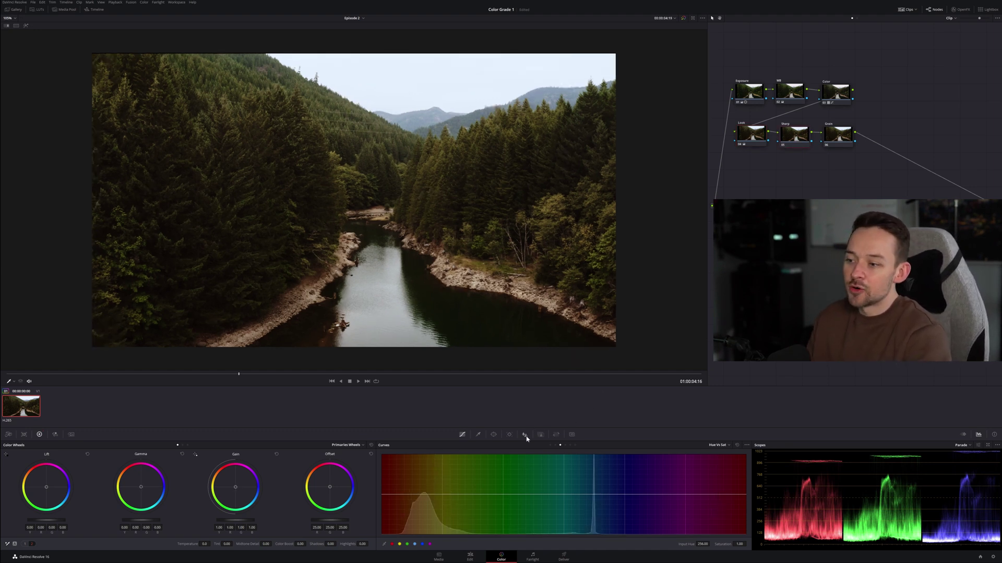
pyautogui.click(525, 435)
pyautogui.moveTo(439, 491); pyautogui.dragTo(439, 493)
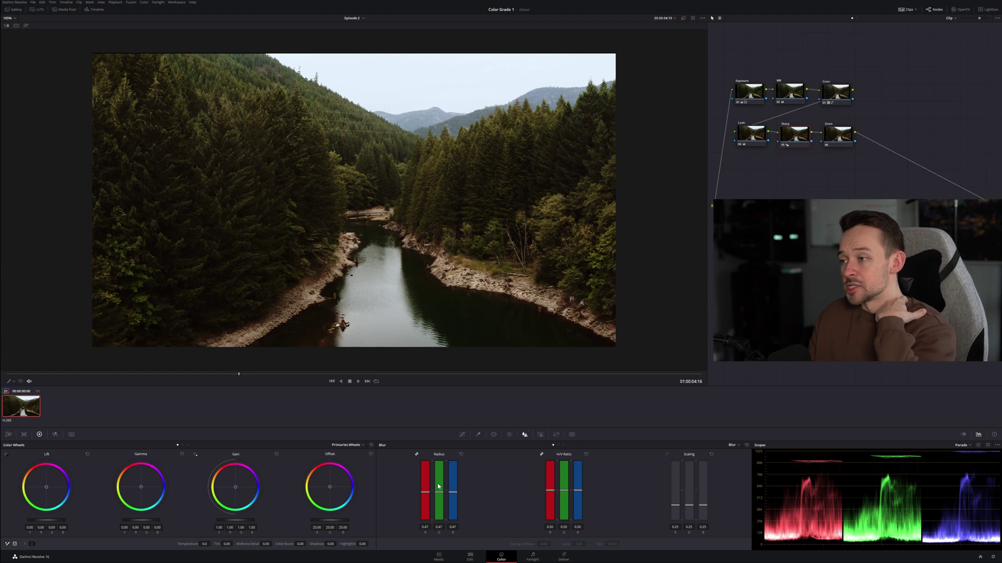
# Apply OpenFX Film Grain to the Grain node with the 35mm 400T preset at 0.551 opacity.
pyautogui.click(835, 137)
pyautogui.click(960, 9)
pyautogui.scroll(-10, 935, 164)
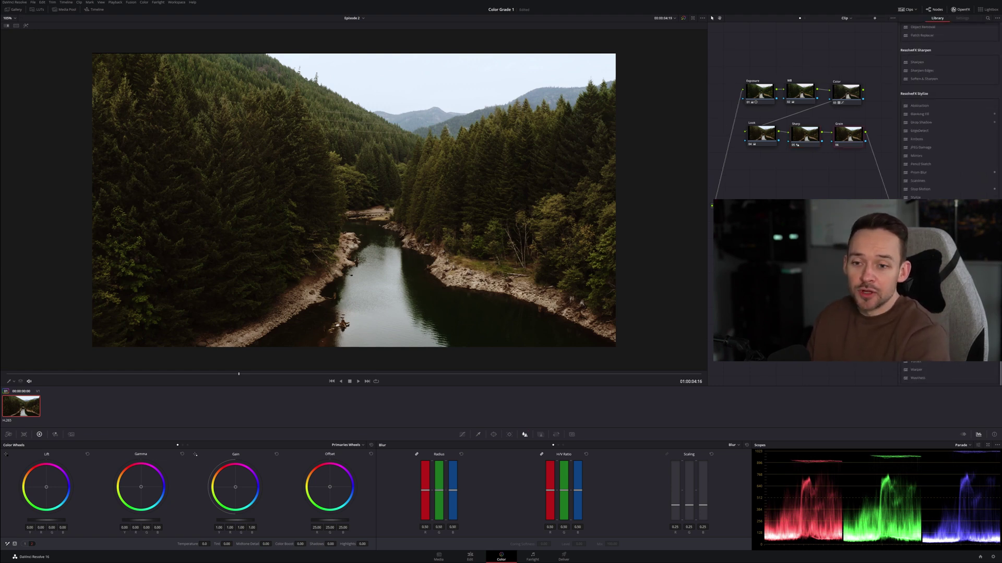
pyautogui.moveTo(918, 313); pyautogui.dragTo(845, 137)
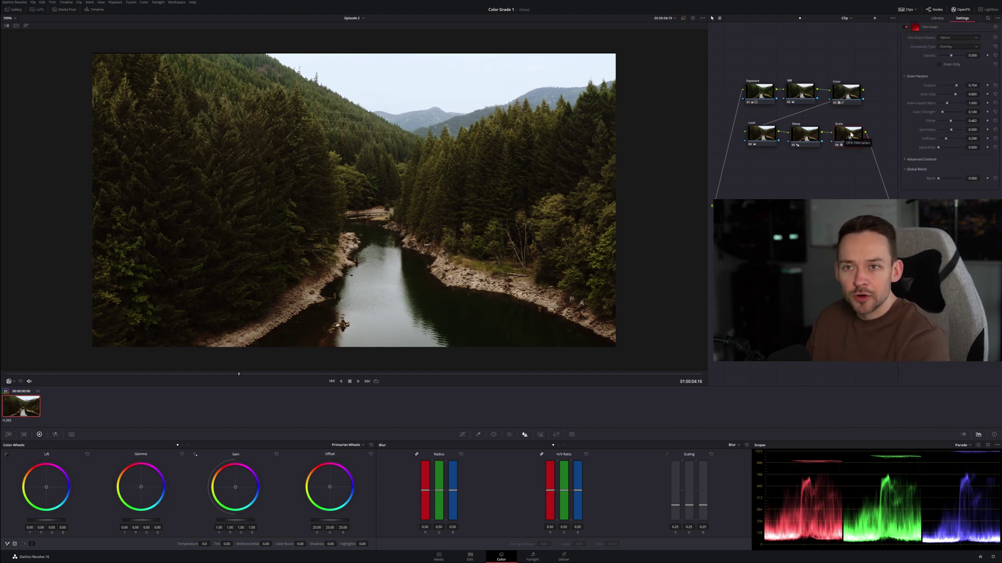
pyautogui.click(958, 37)
pyautogui.scroll(-3, 955, 90)
pyautogui.click(955, 85)
pyautogui.moveTo(956, 58); pyautogui.dragTo(953, 57)
pyautogui.click(960, 10)
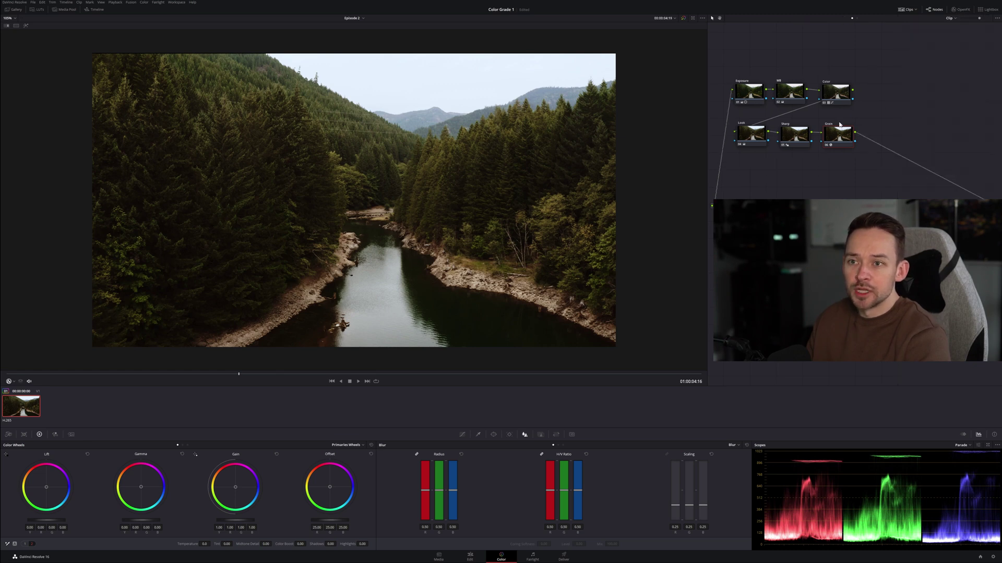
pyautogui.scroll(5, 529, 207)
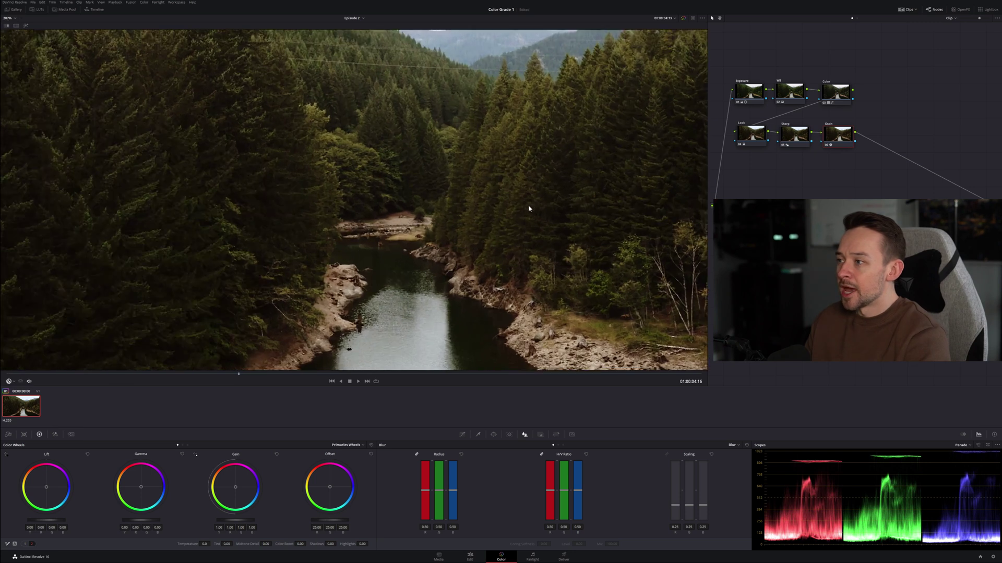
pyautogui.scroll(-4, 520, 198)
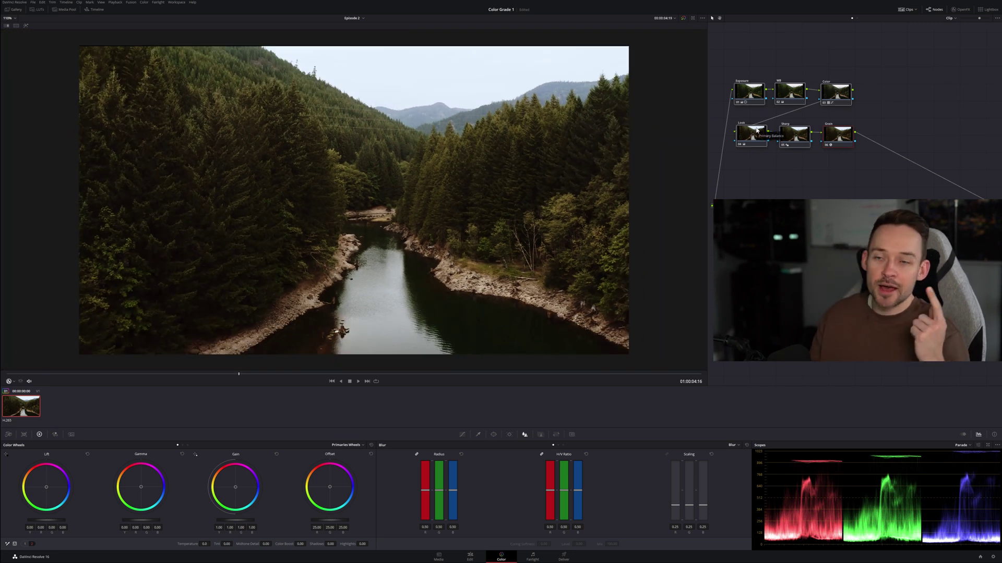
pyautogui.hotkey('alt', 'd')
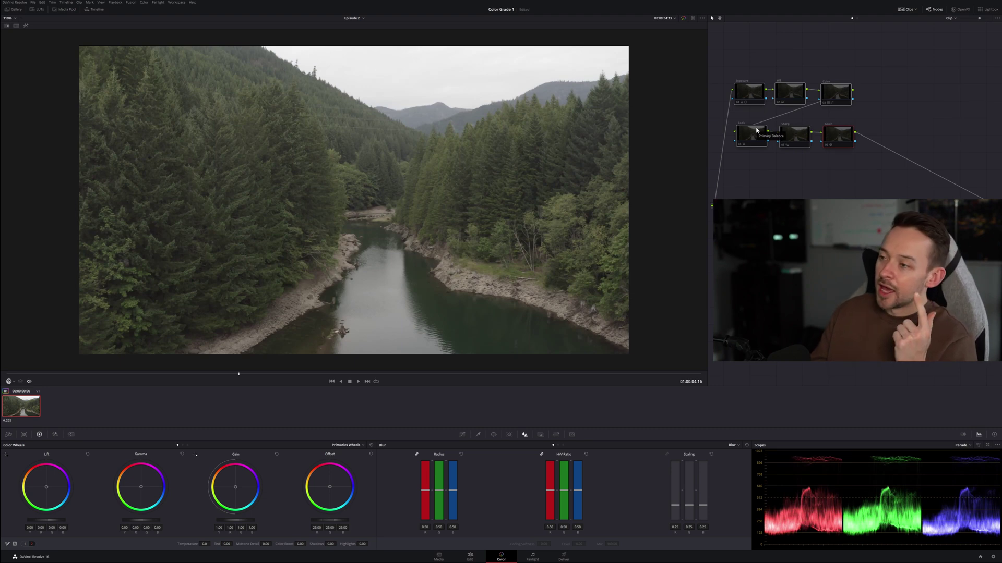
pyautogui.hotkey('alt', 'd')
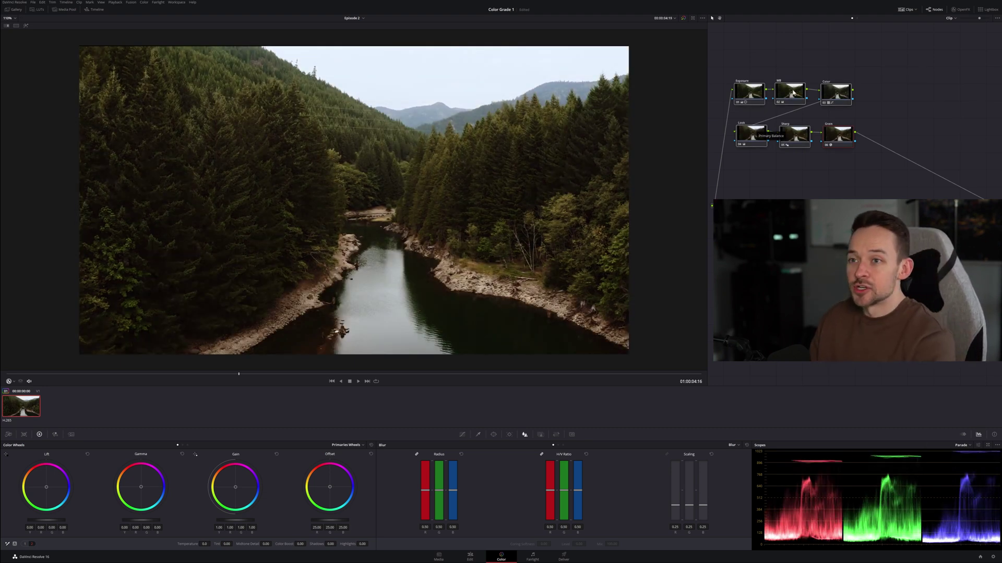
pyautogui.click(790, 93)
pyautogui.click(829, 137)
pyautogui.click(790, 93)
pyautogui.click(826, 143)
pyautogui.click(792, 98)
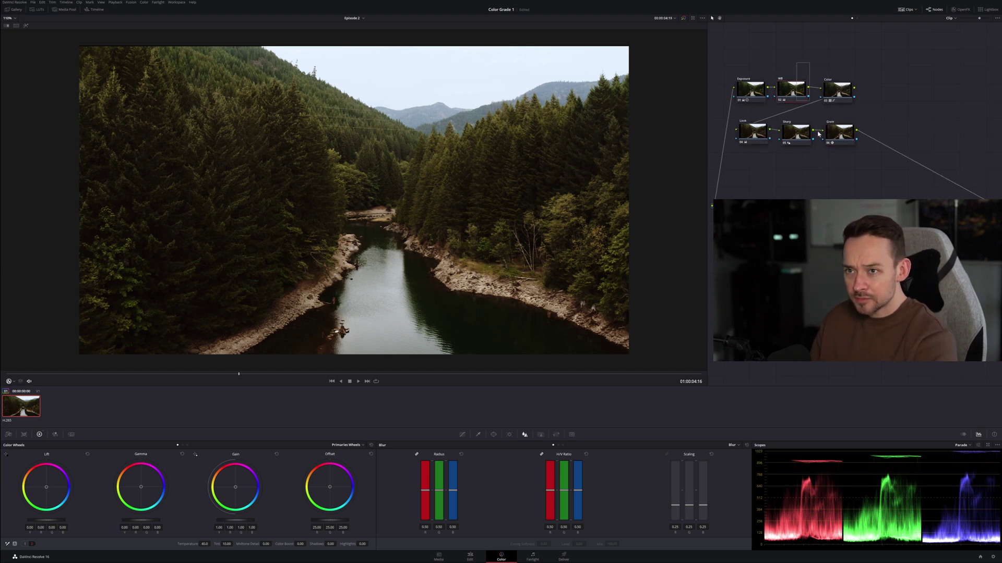
pyautogui.click(760, 141)
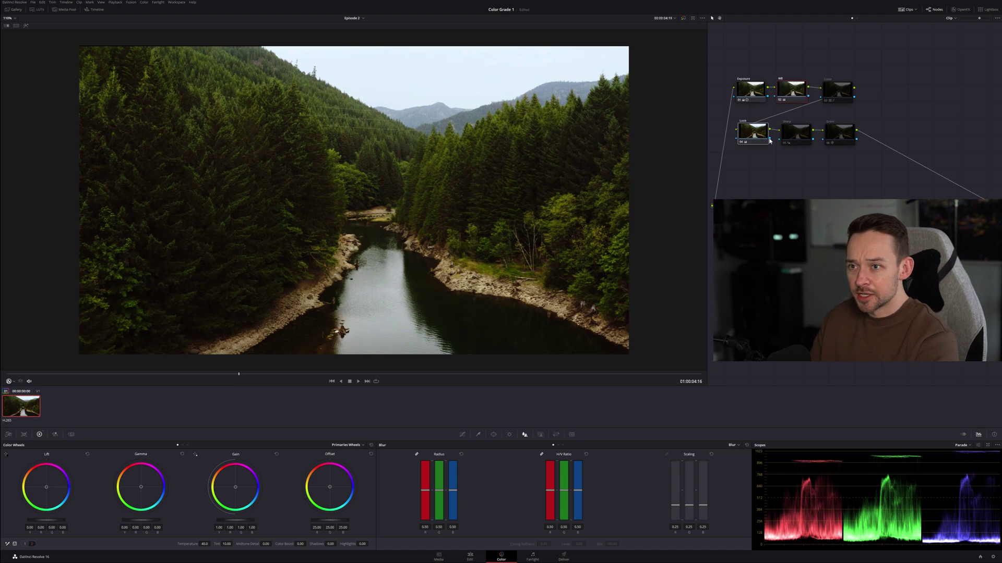
pyautogui.click(757, 103)
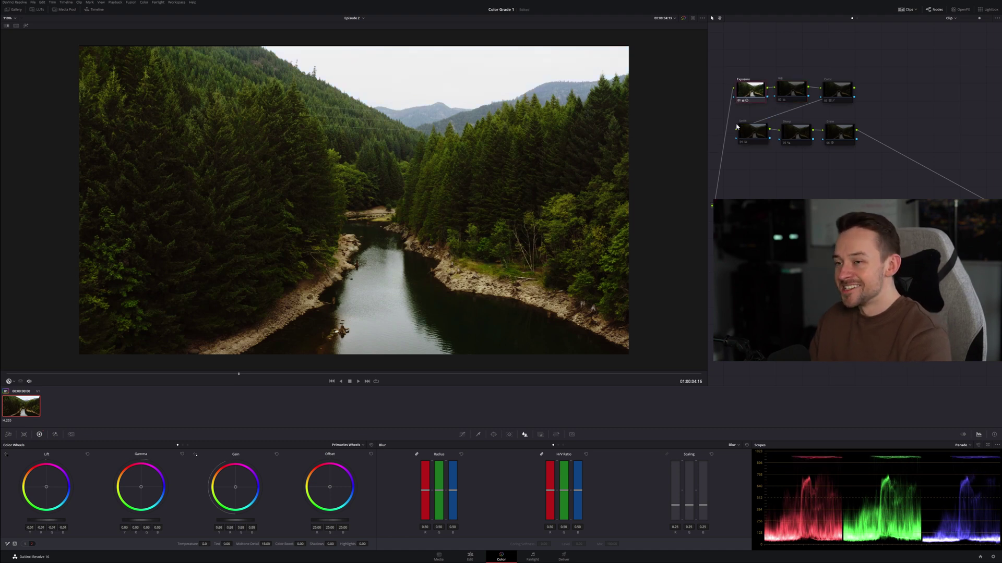
pyautogui.hotkey('ctrl', 'd')
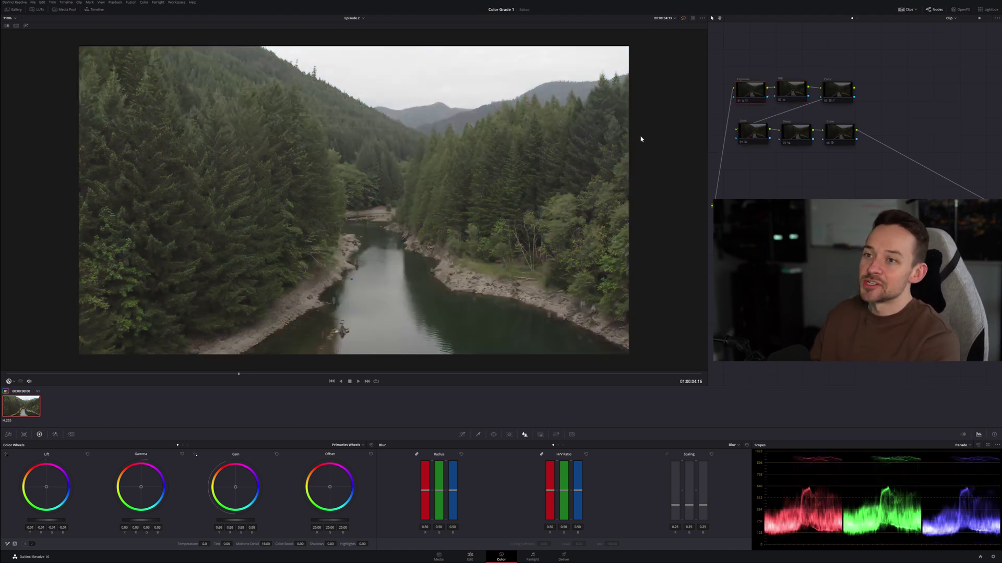
pyautogui.hotkey('ctrl', 'd')
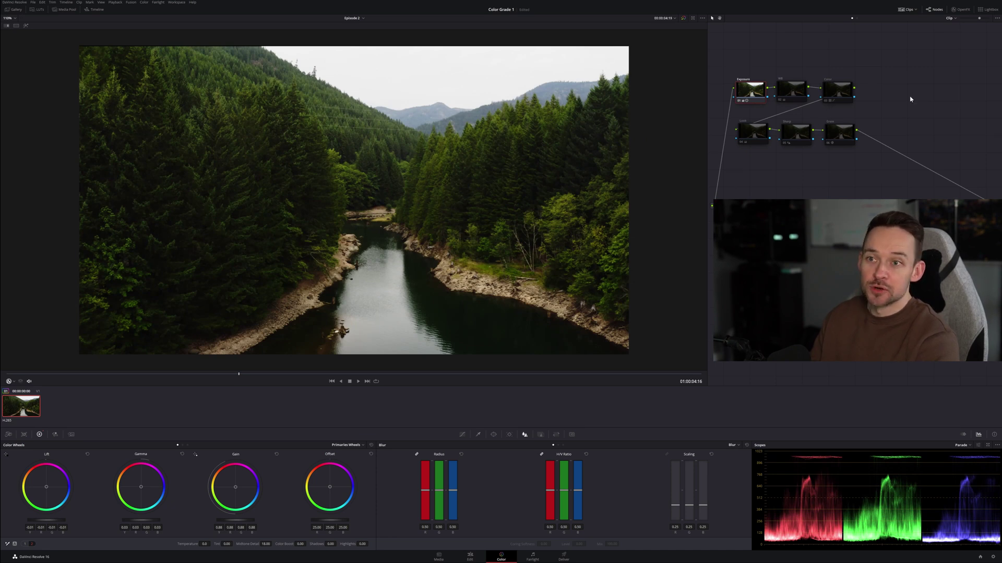
pyautogui.click(793, 93)
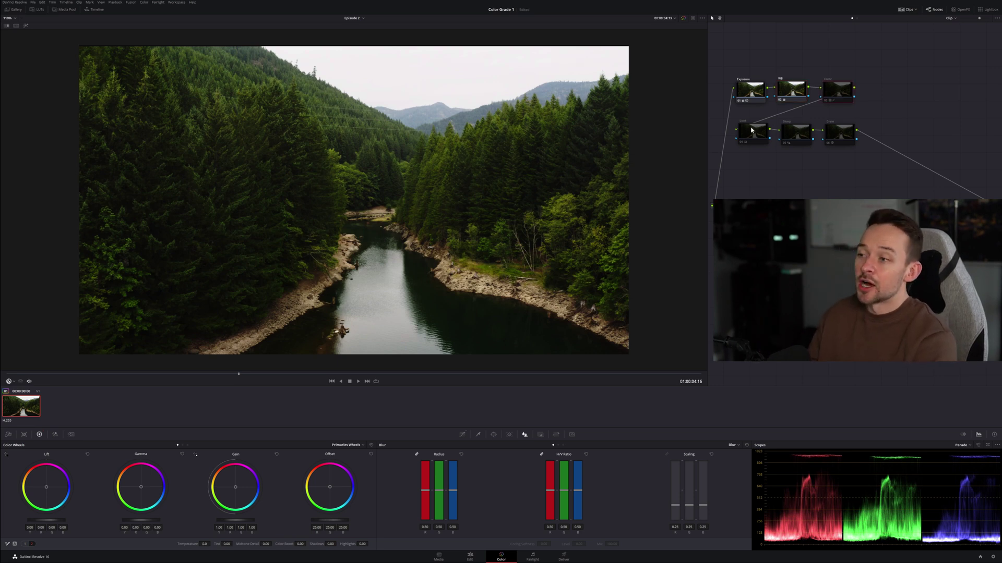
pyautogui.click(839, 91)
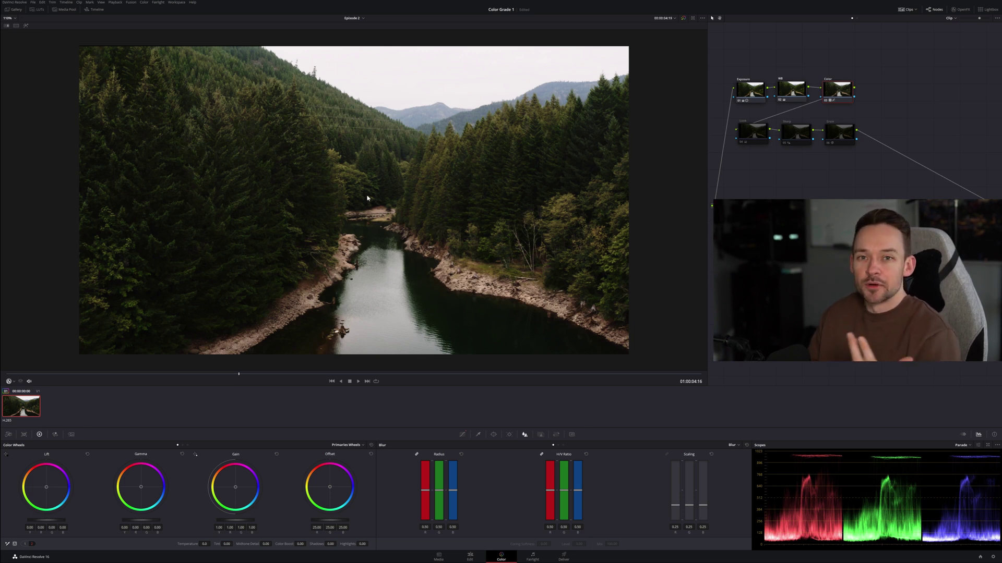
pyautogui.click(764, 141)
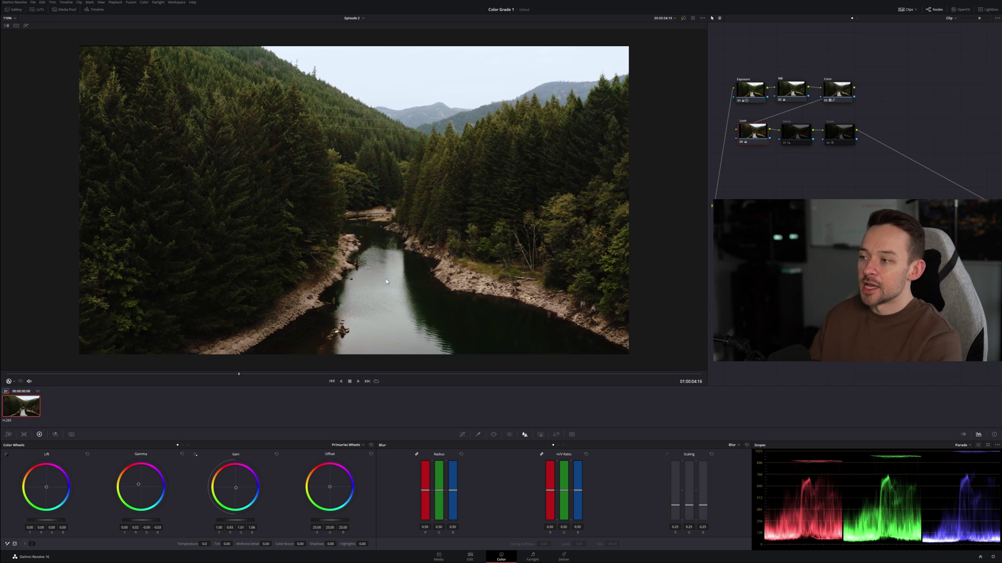
pyautogui.click(807, 142)
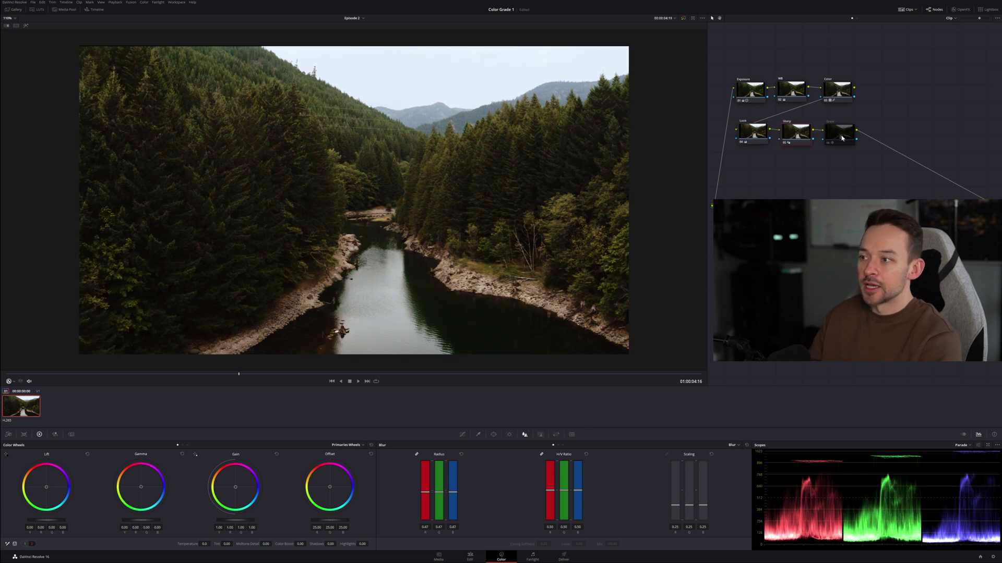
pyautogui.click(841, 137)
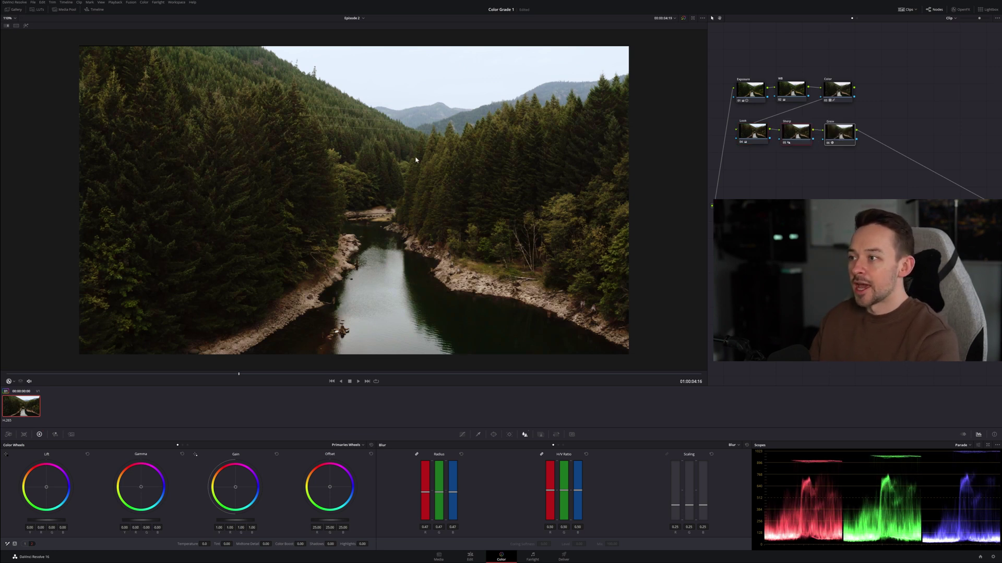